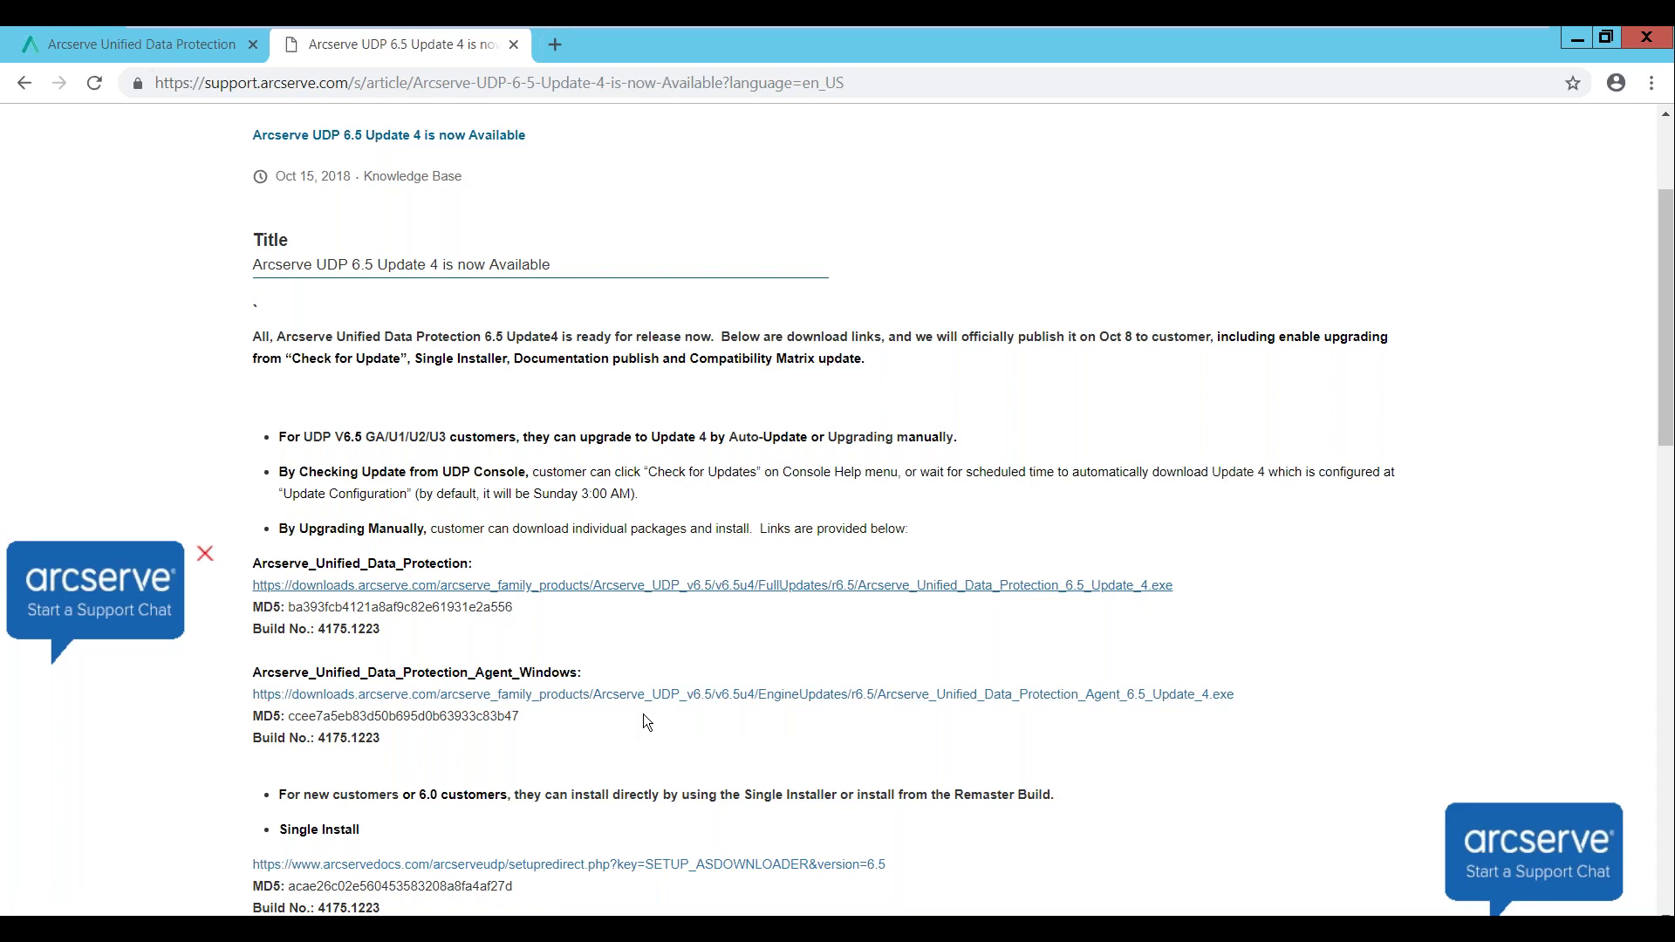
Review the download links in the UDP 6.5 Update 4 article and open its release notes
scroll(644, 710, down, 4)
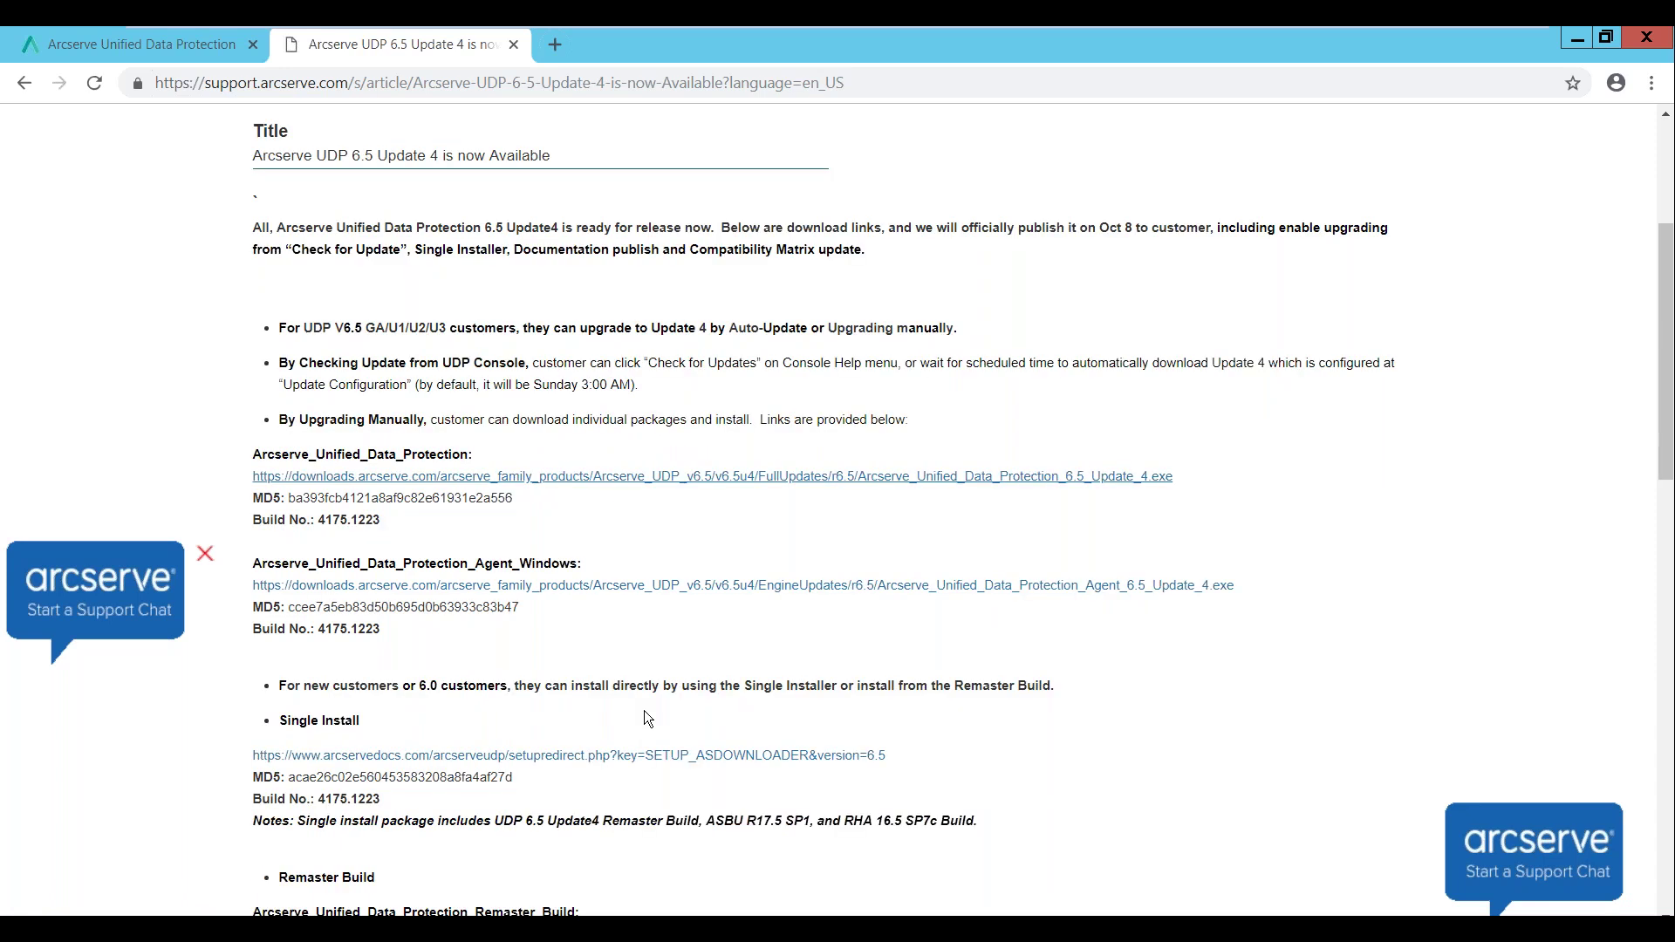
scroll(646, 710, down, 3)
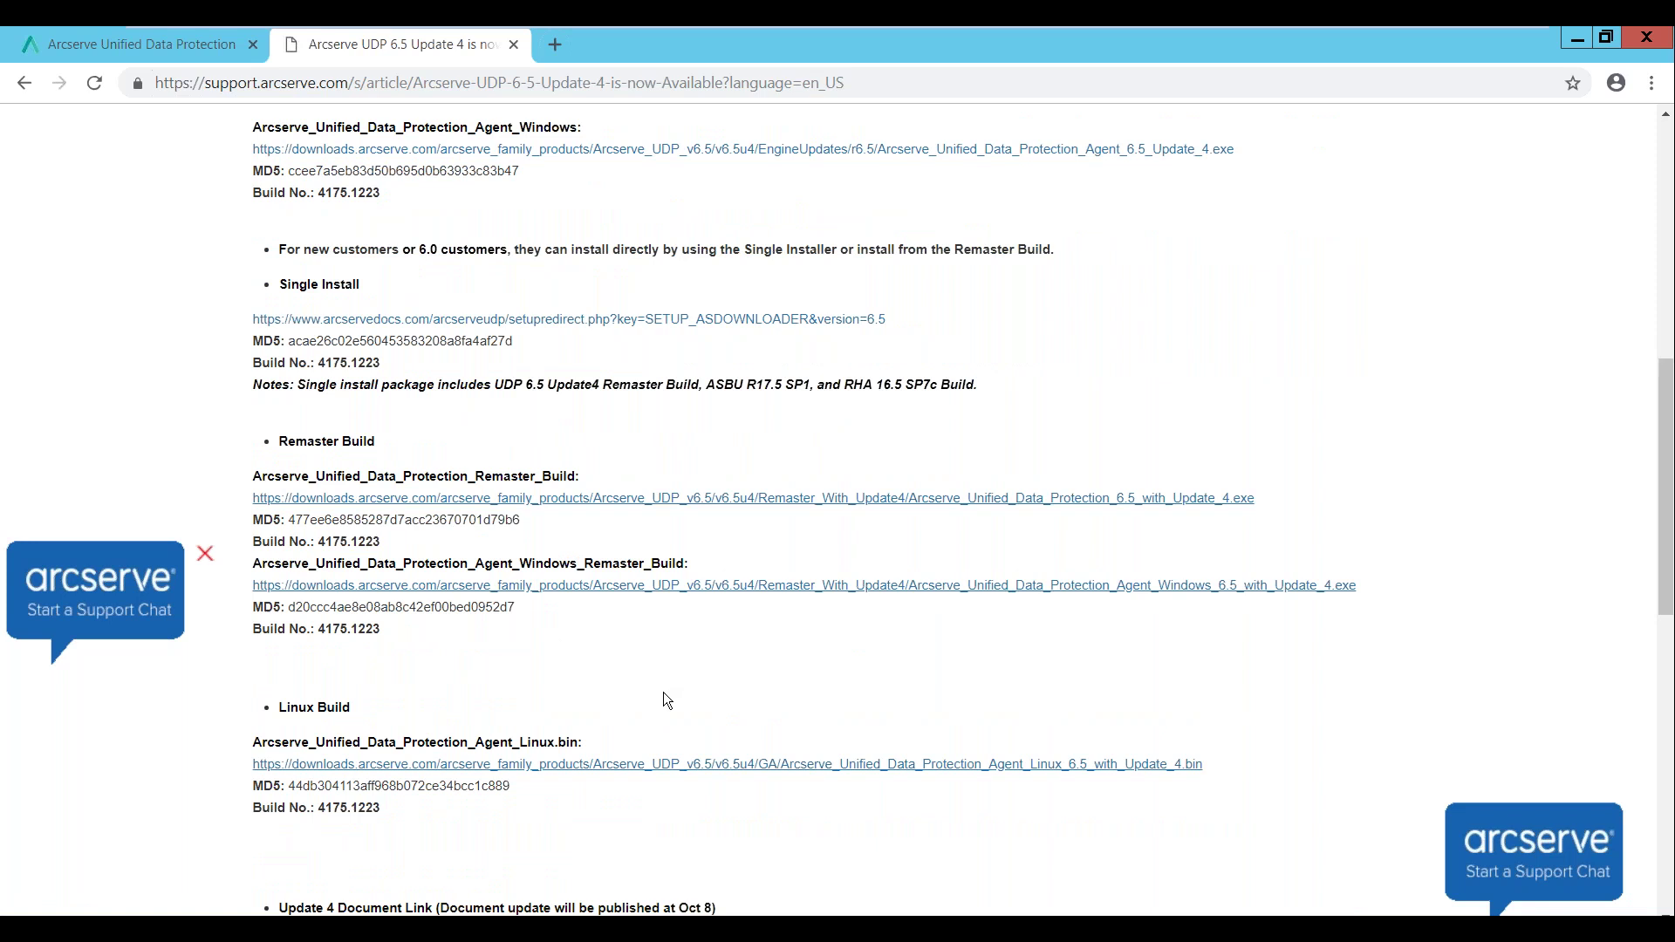
drag(476, 477, 580, 476)
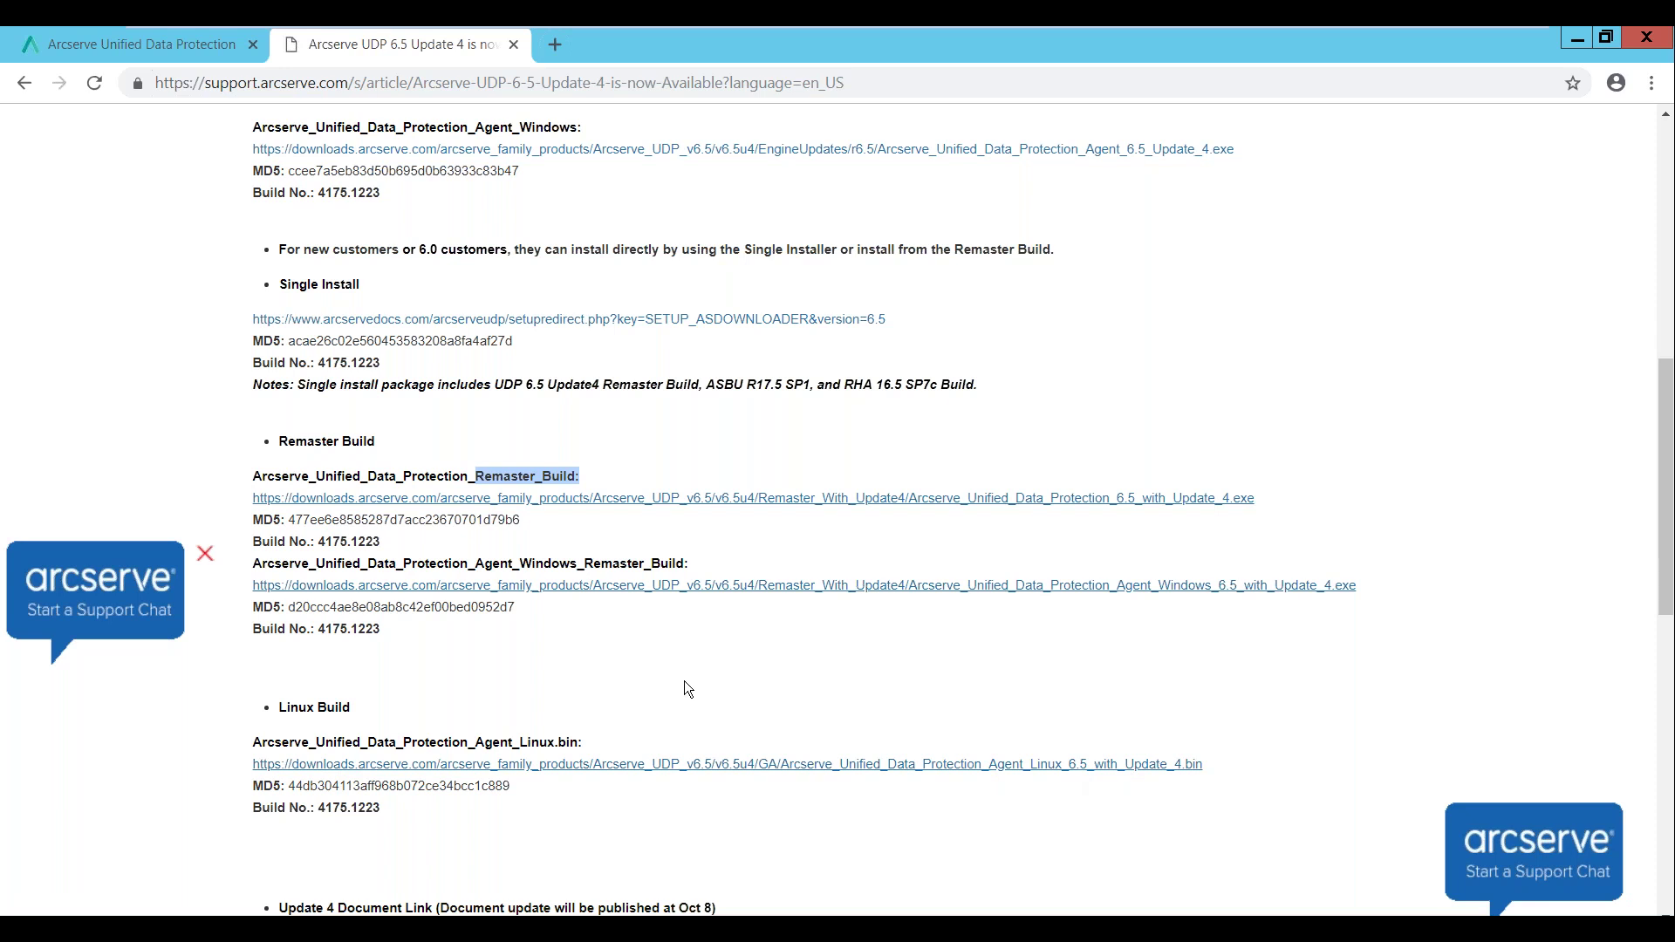
scroll(684, 689, down, 3)
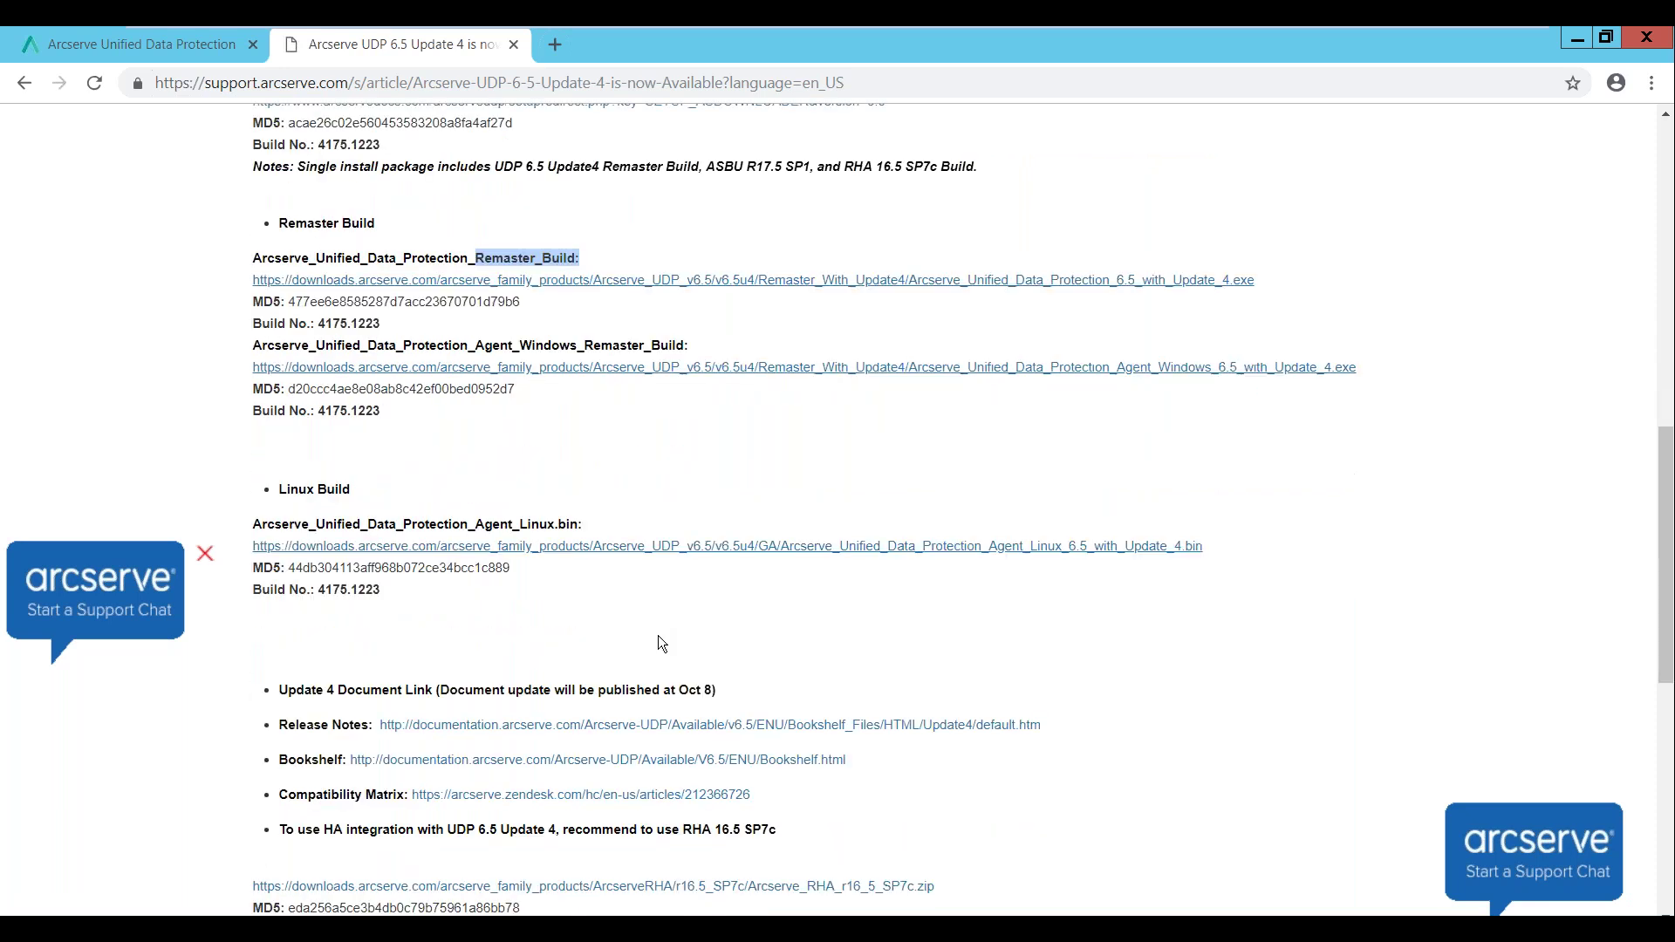
scroll(522, 734, down, 1)
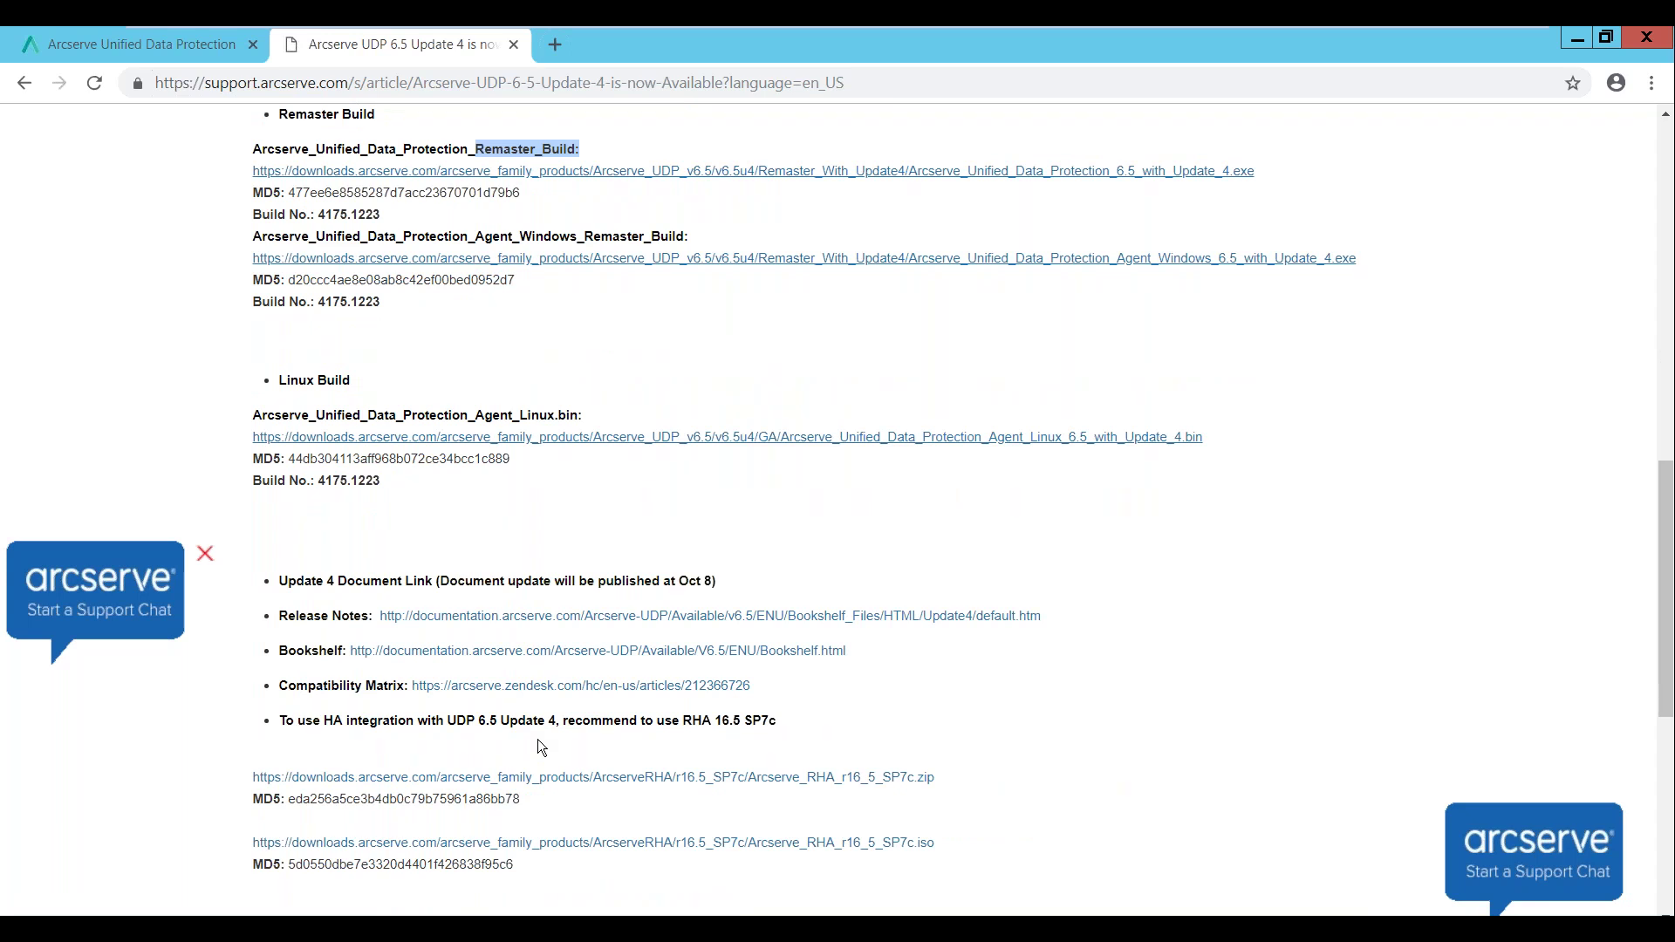
click(479, 623)
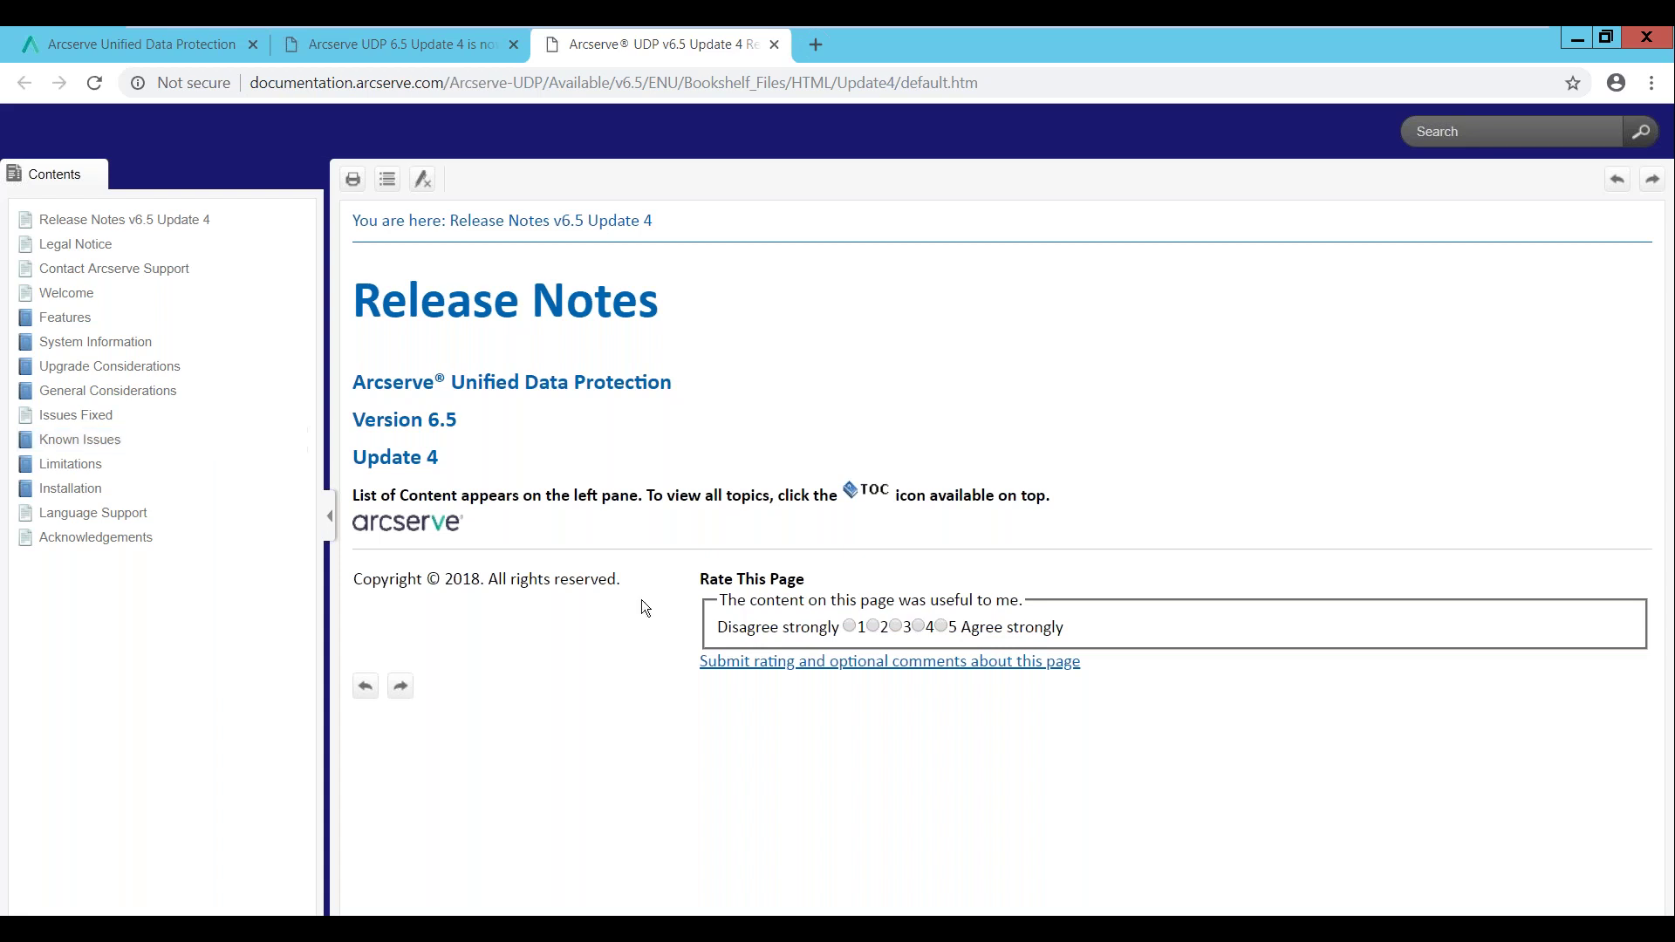
Return to the Arcserve UDP console and start adding nodes to All Nodes with the Importing from File method
click(121, 44)
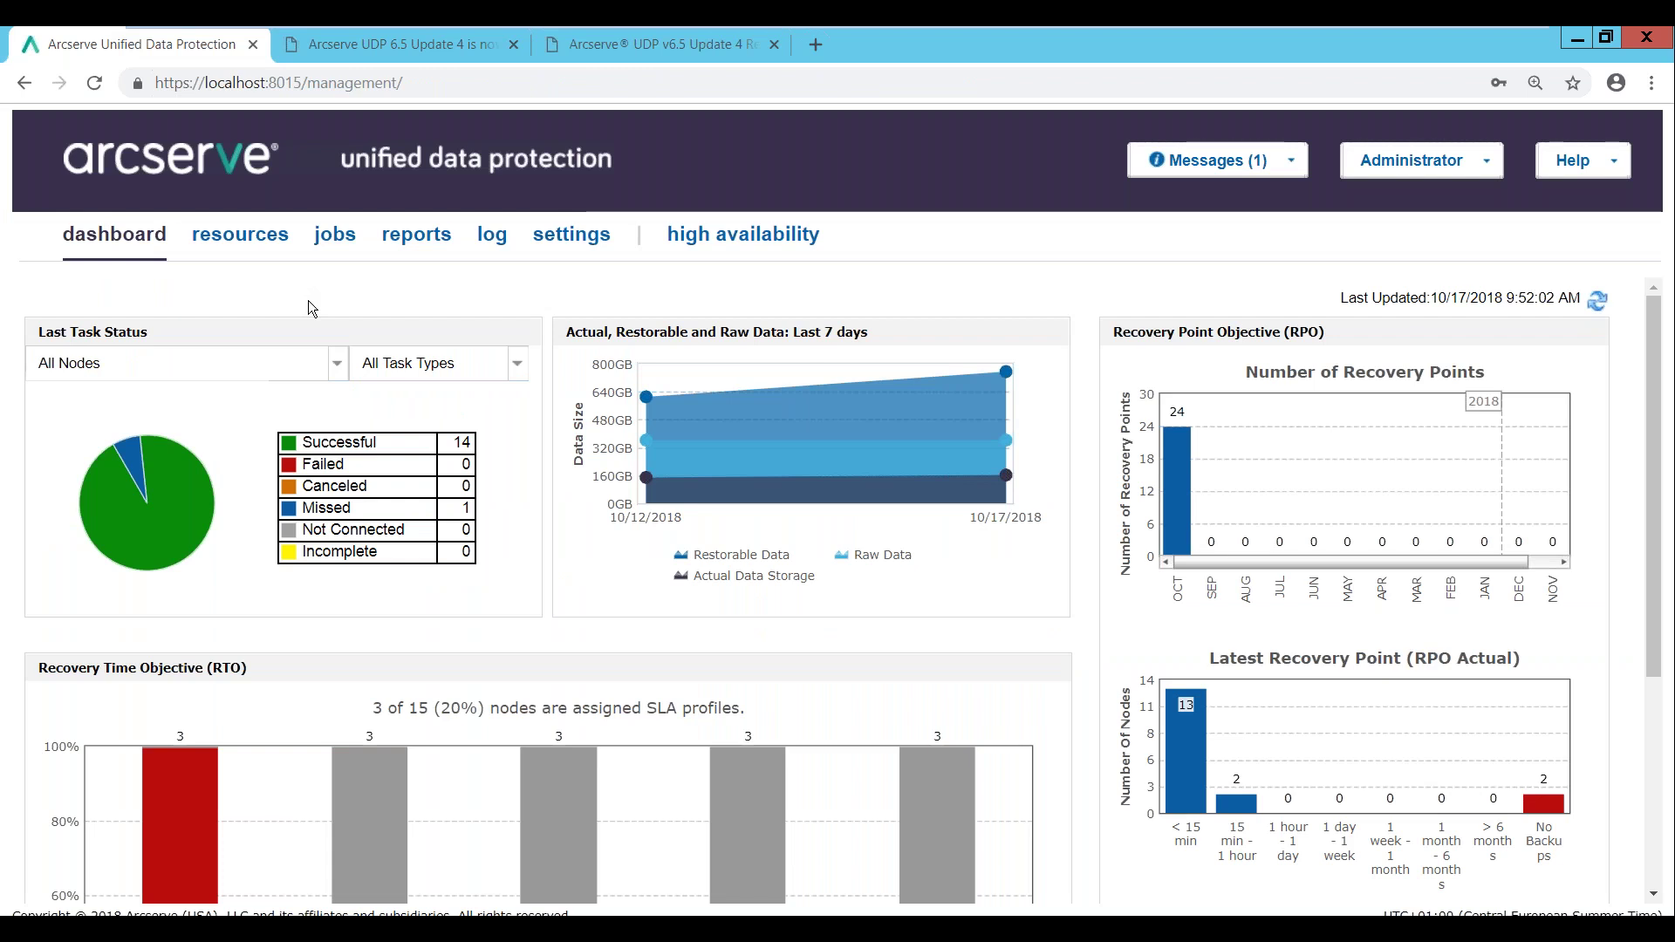
click(217, 251)
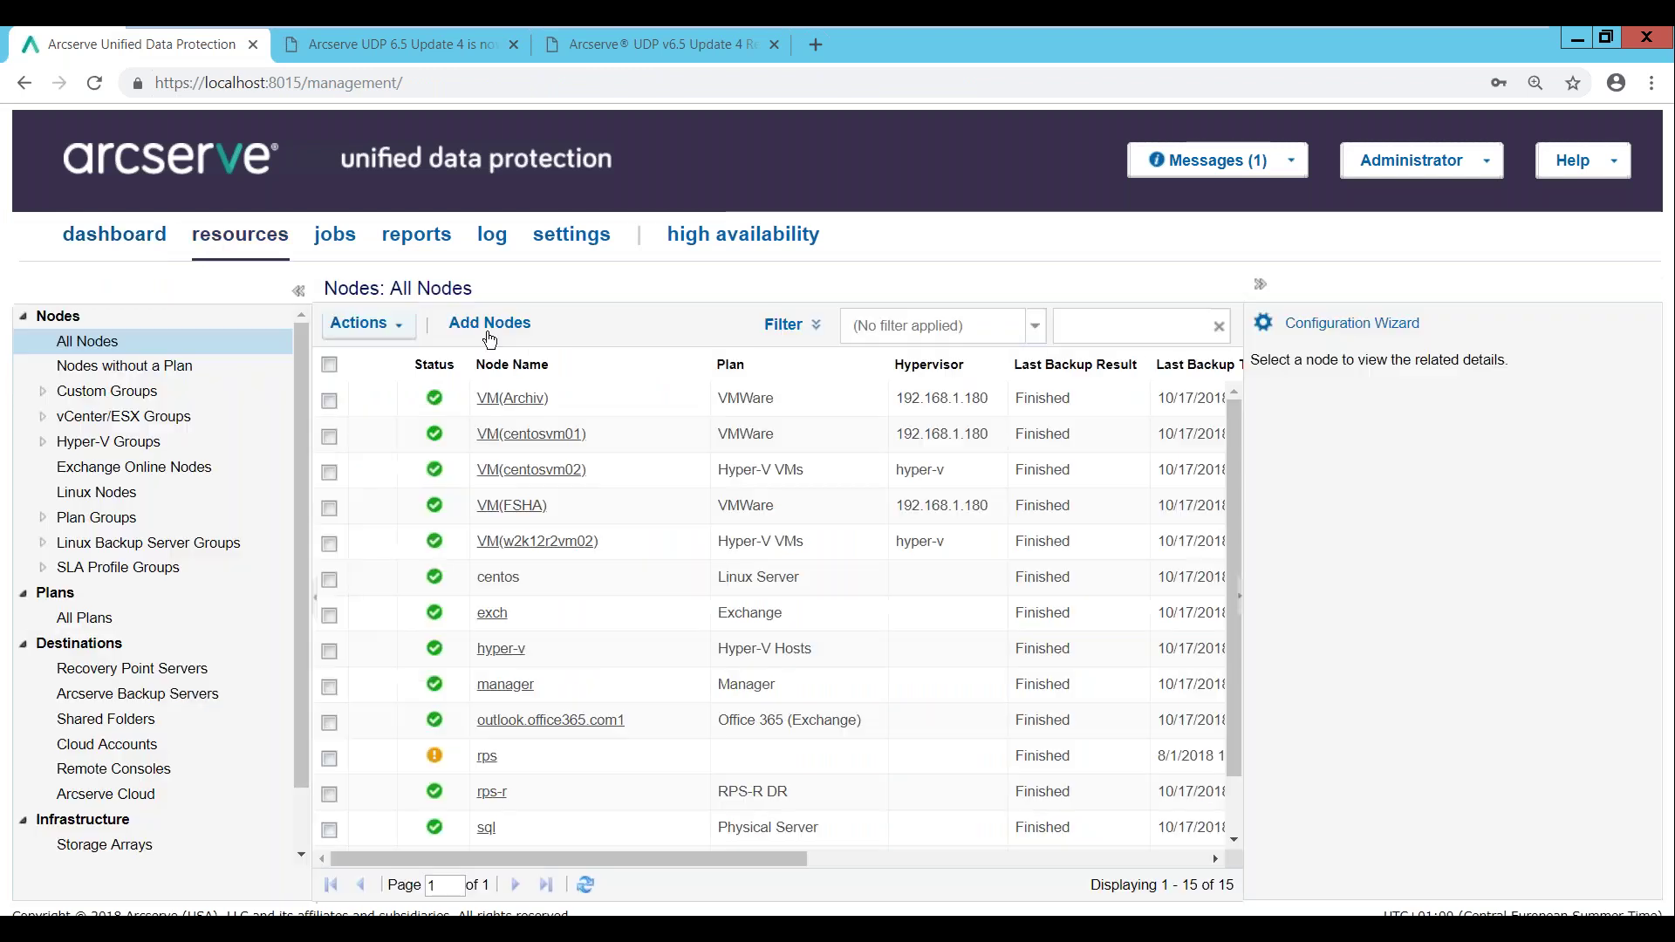
click(489, 329)
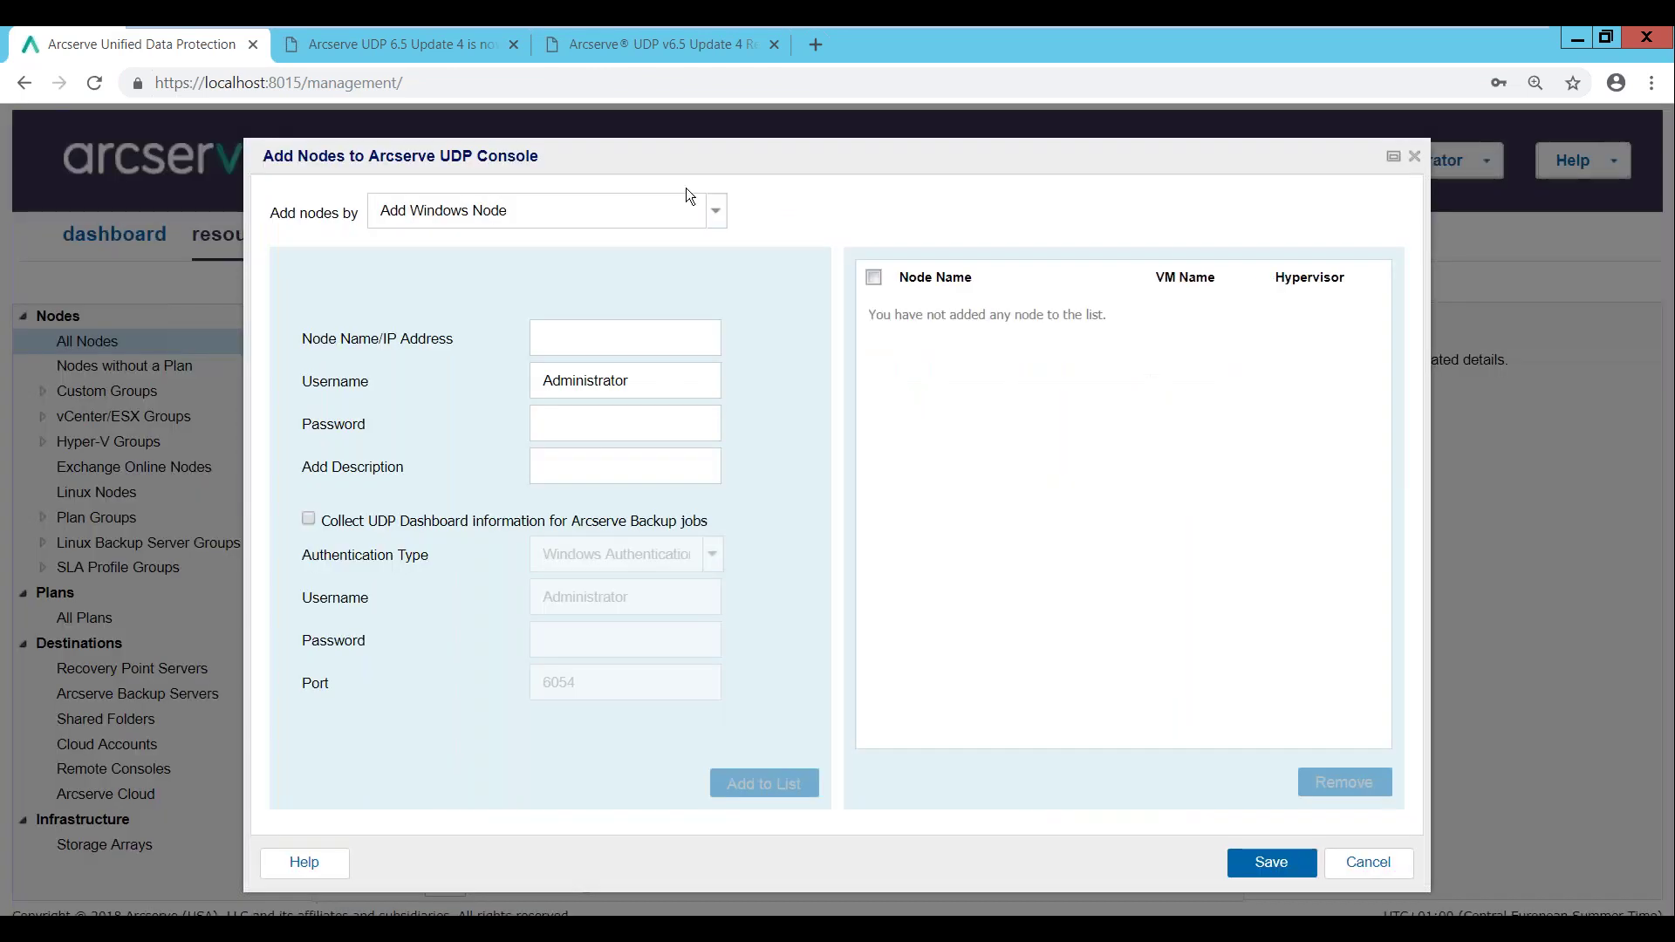
click(706, 213)
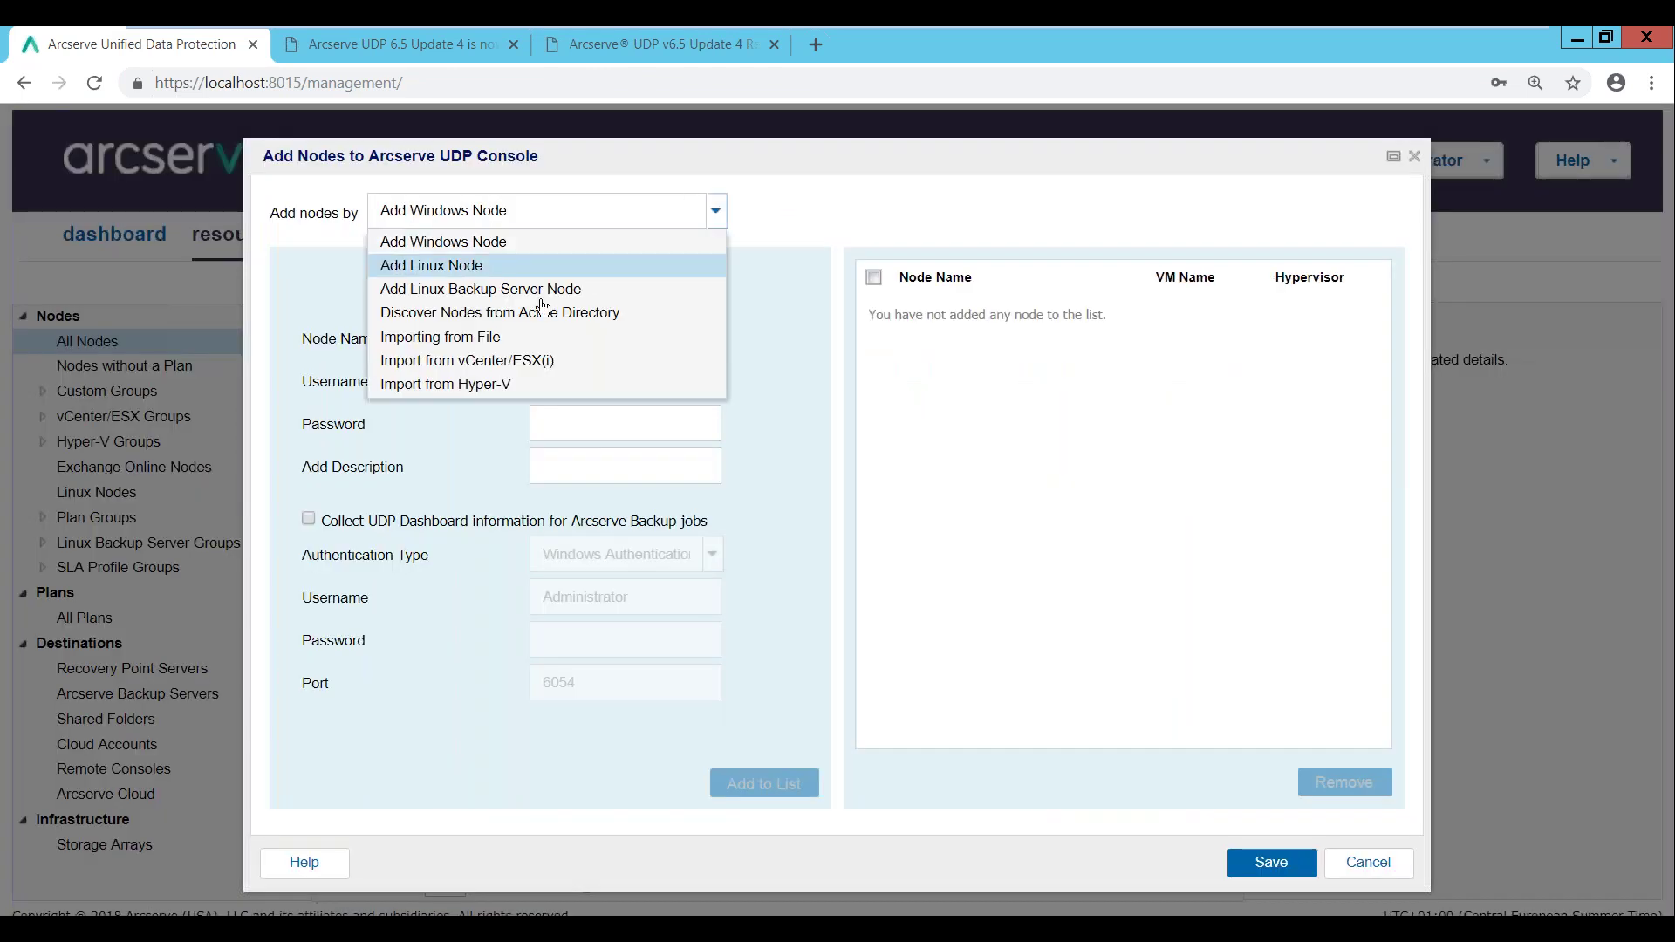
click(440, 344)
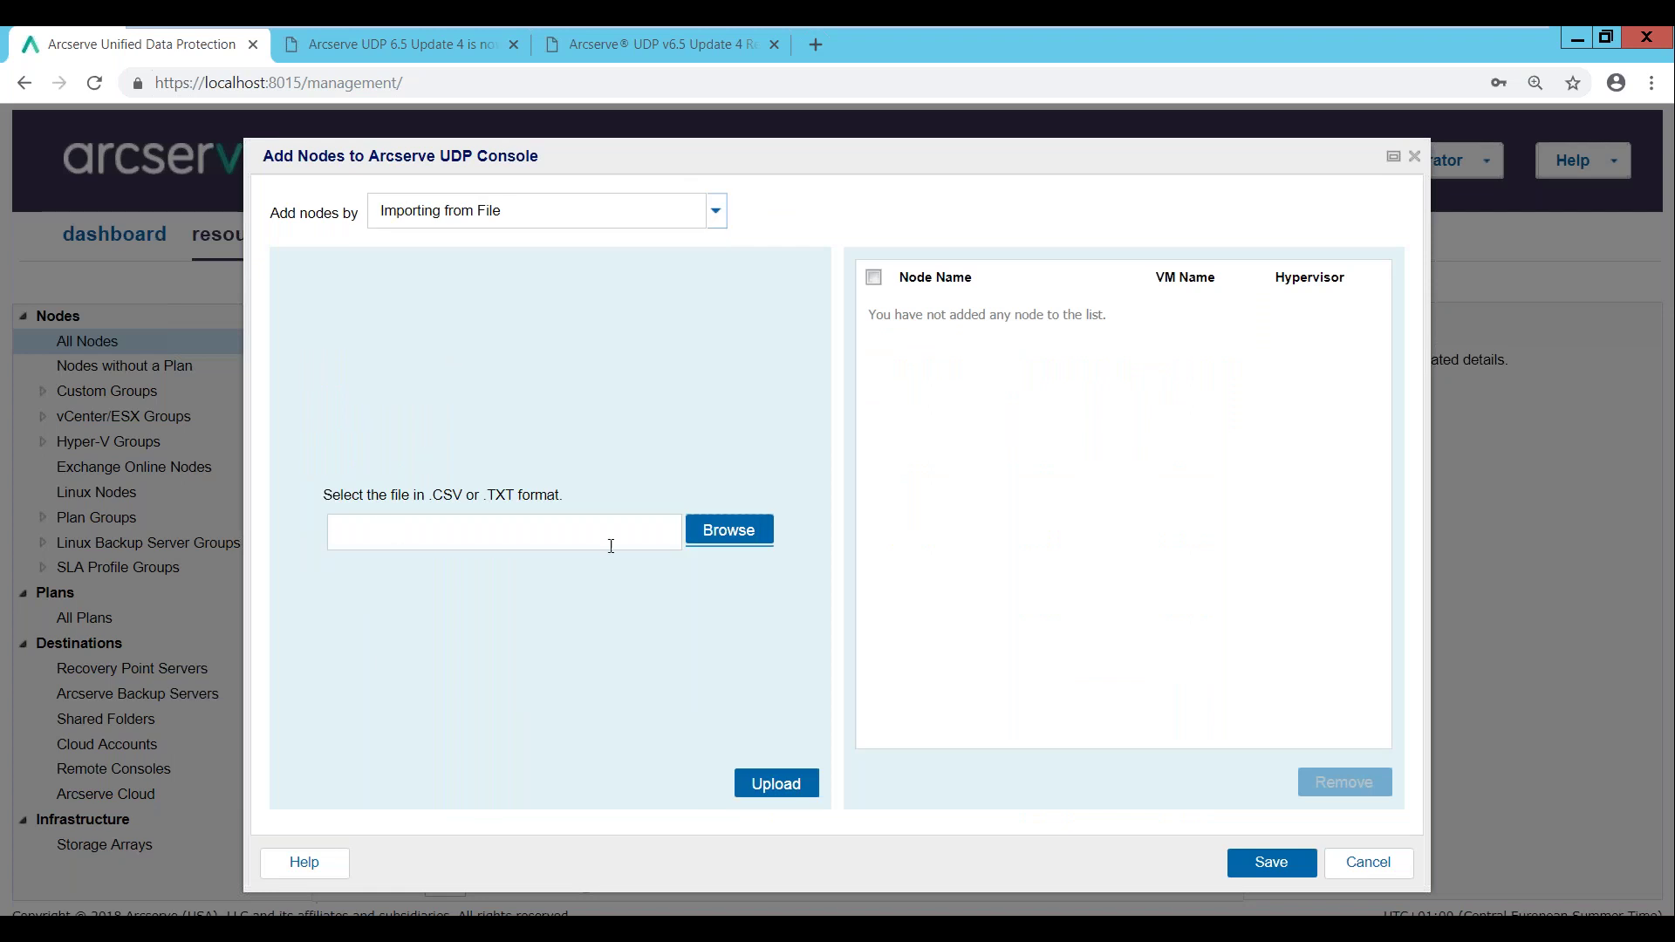
Try uploading the Serverliste text file from the Desktop as the node list, and discard the node import
click(728, 531)
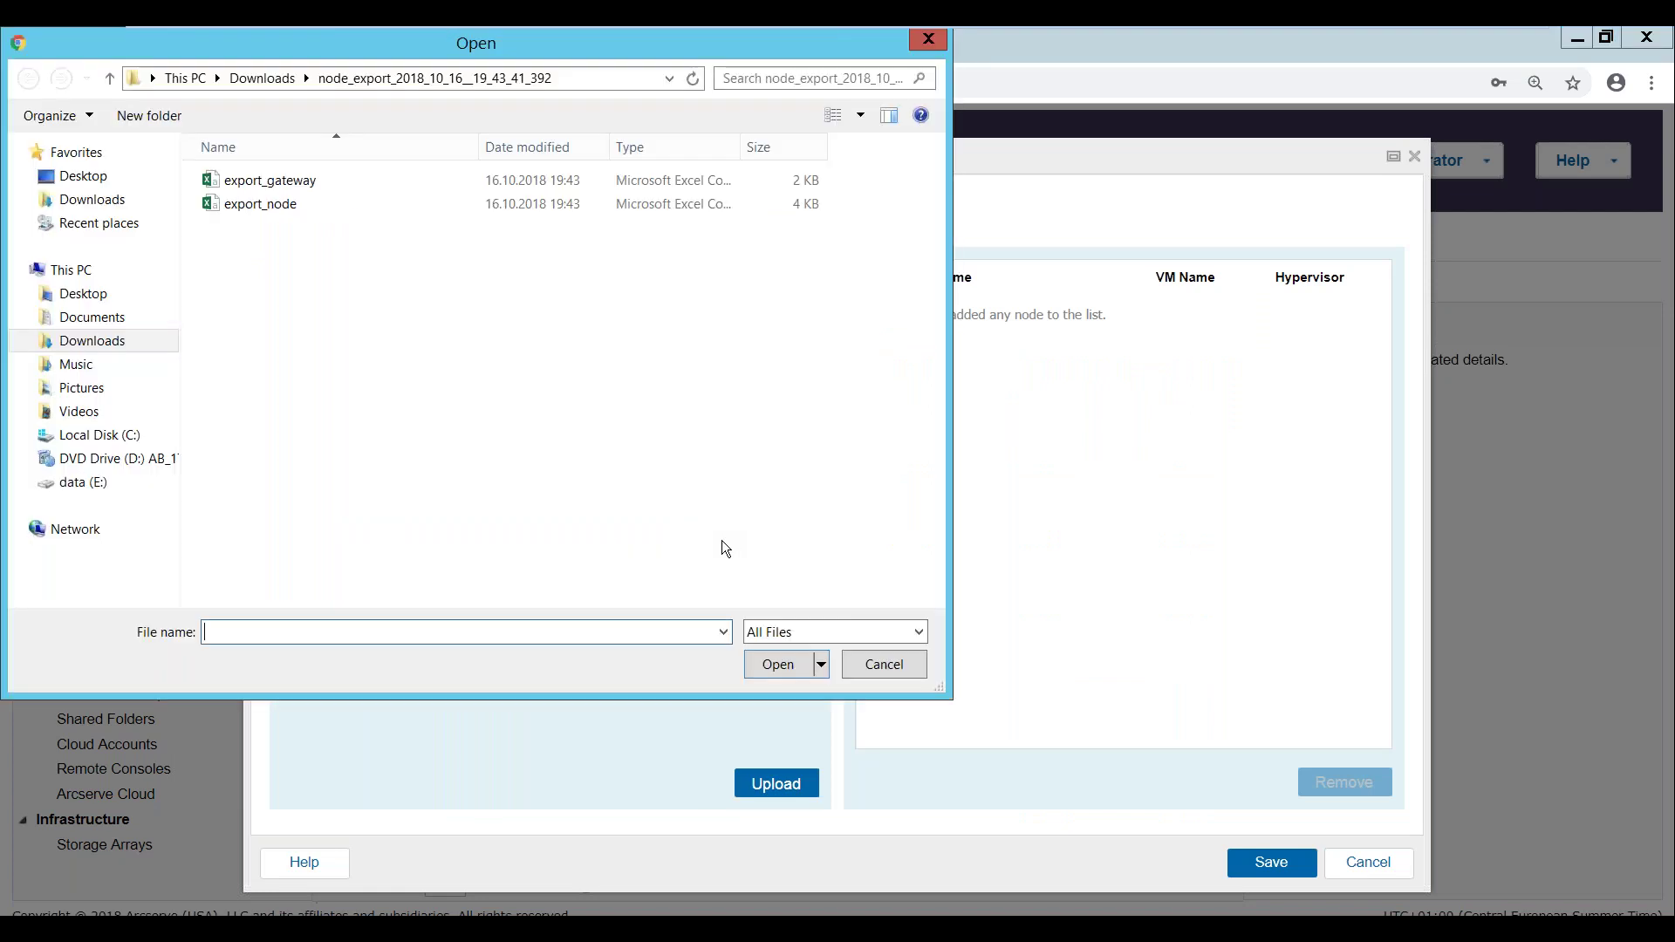
click(91, 294)
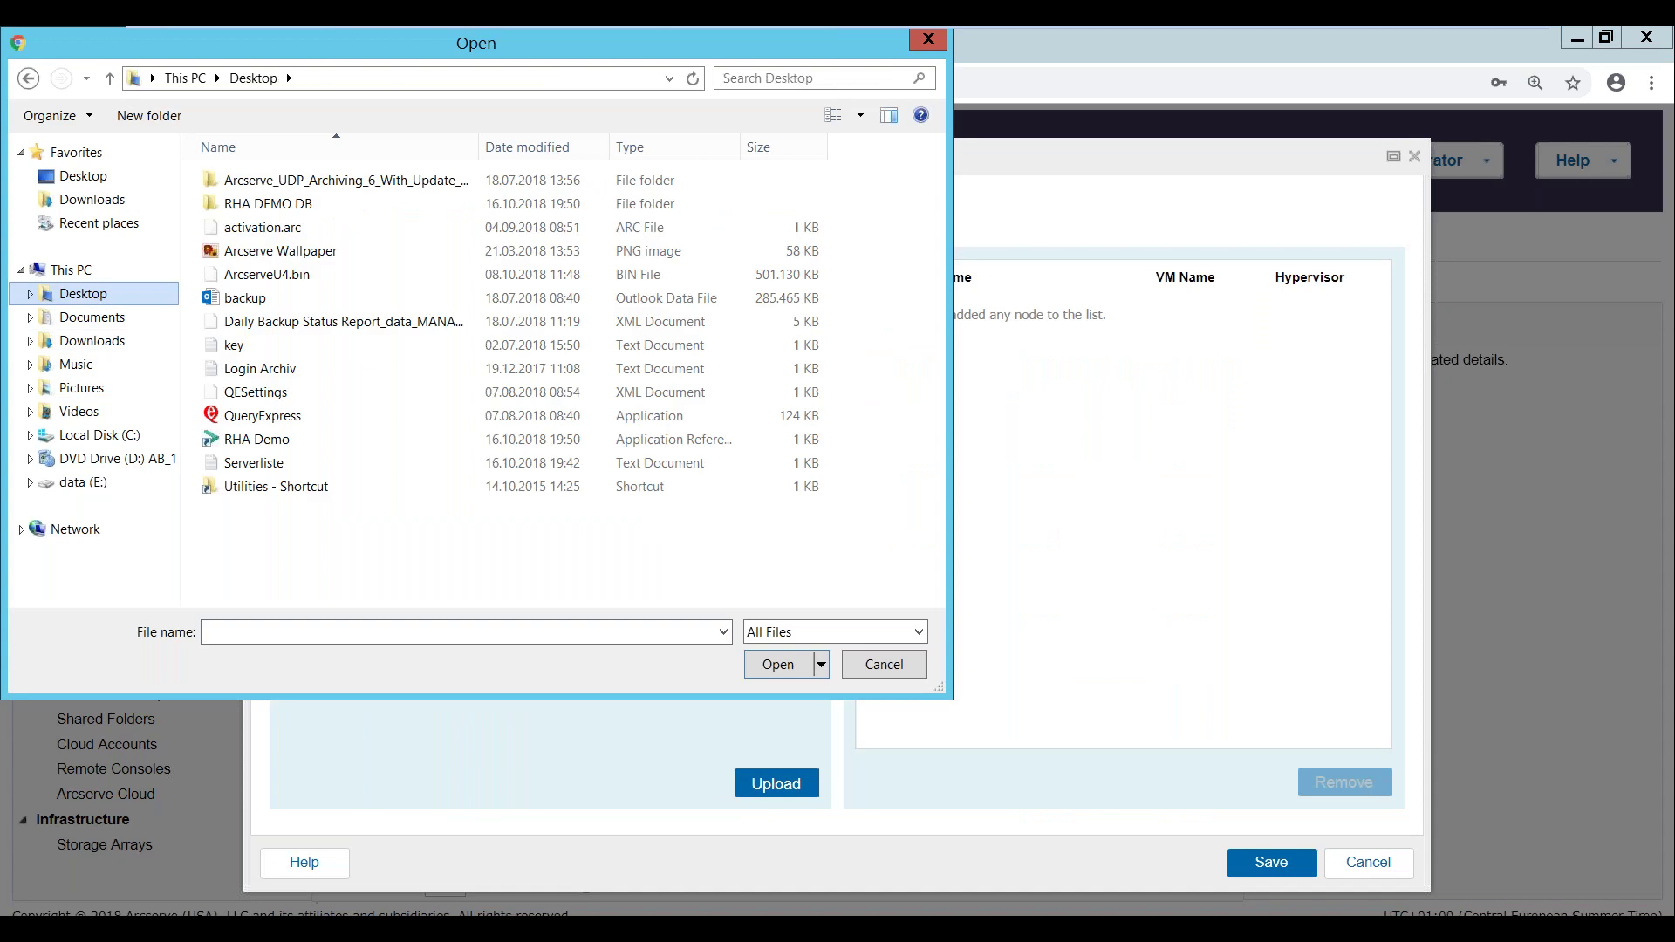
double_click(265, 471)
click(738, 783)
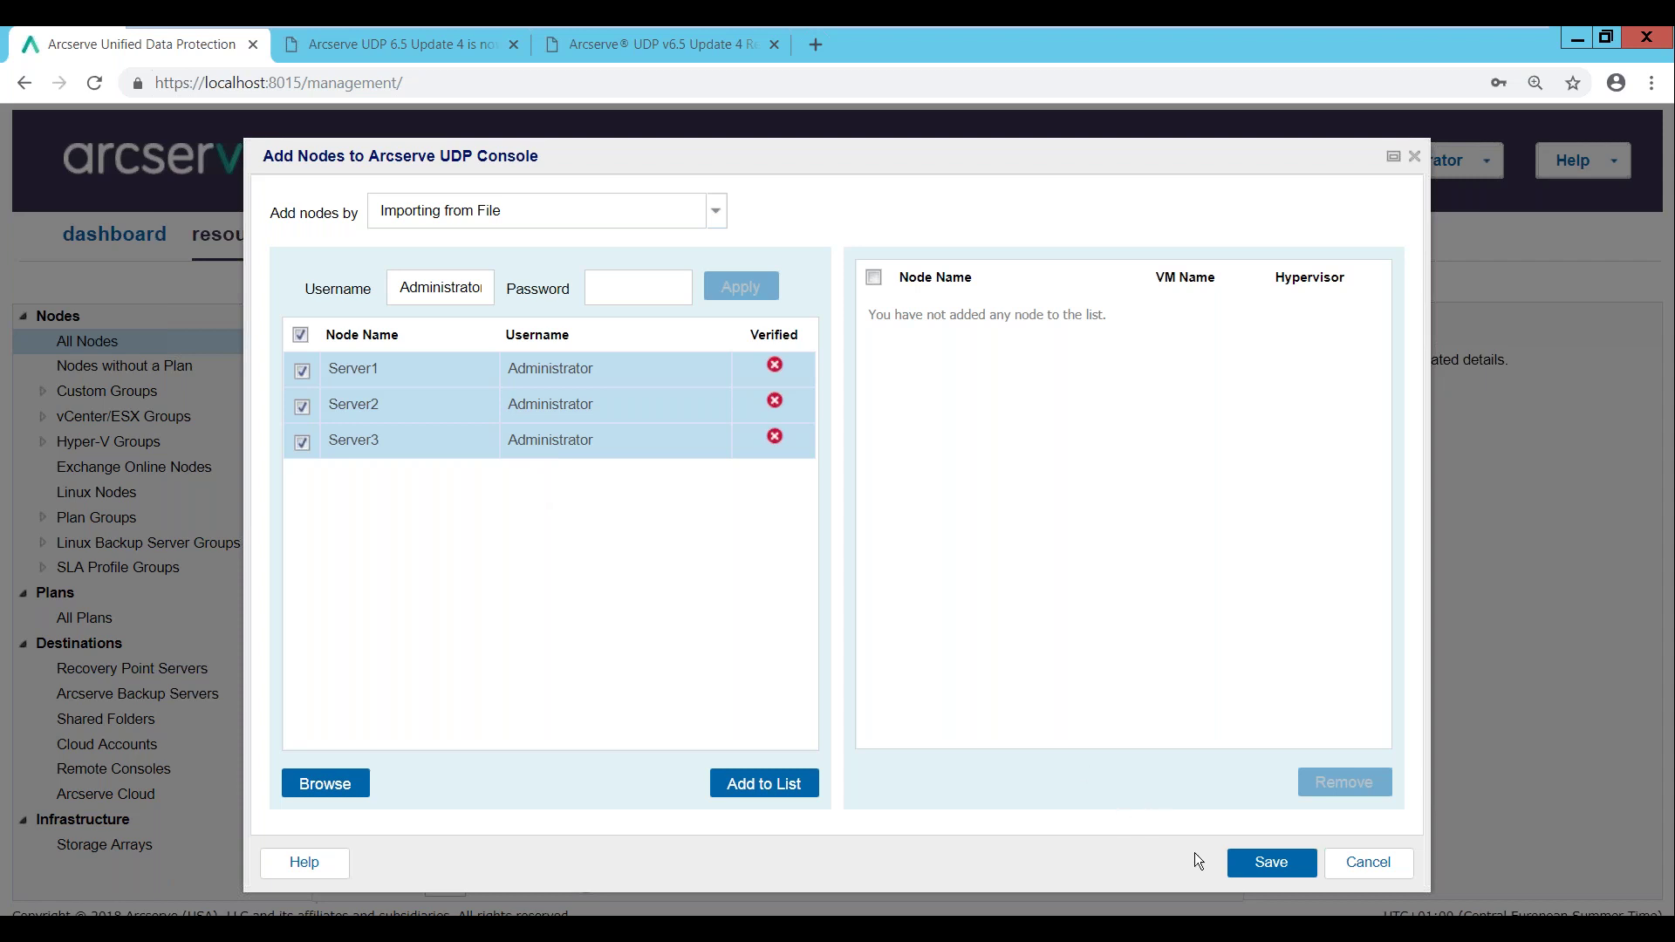
click(1386, 871)
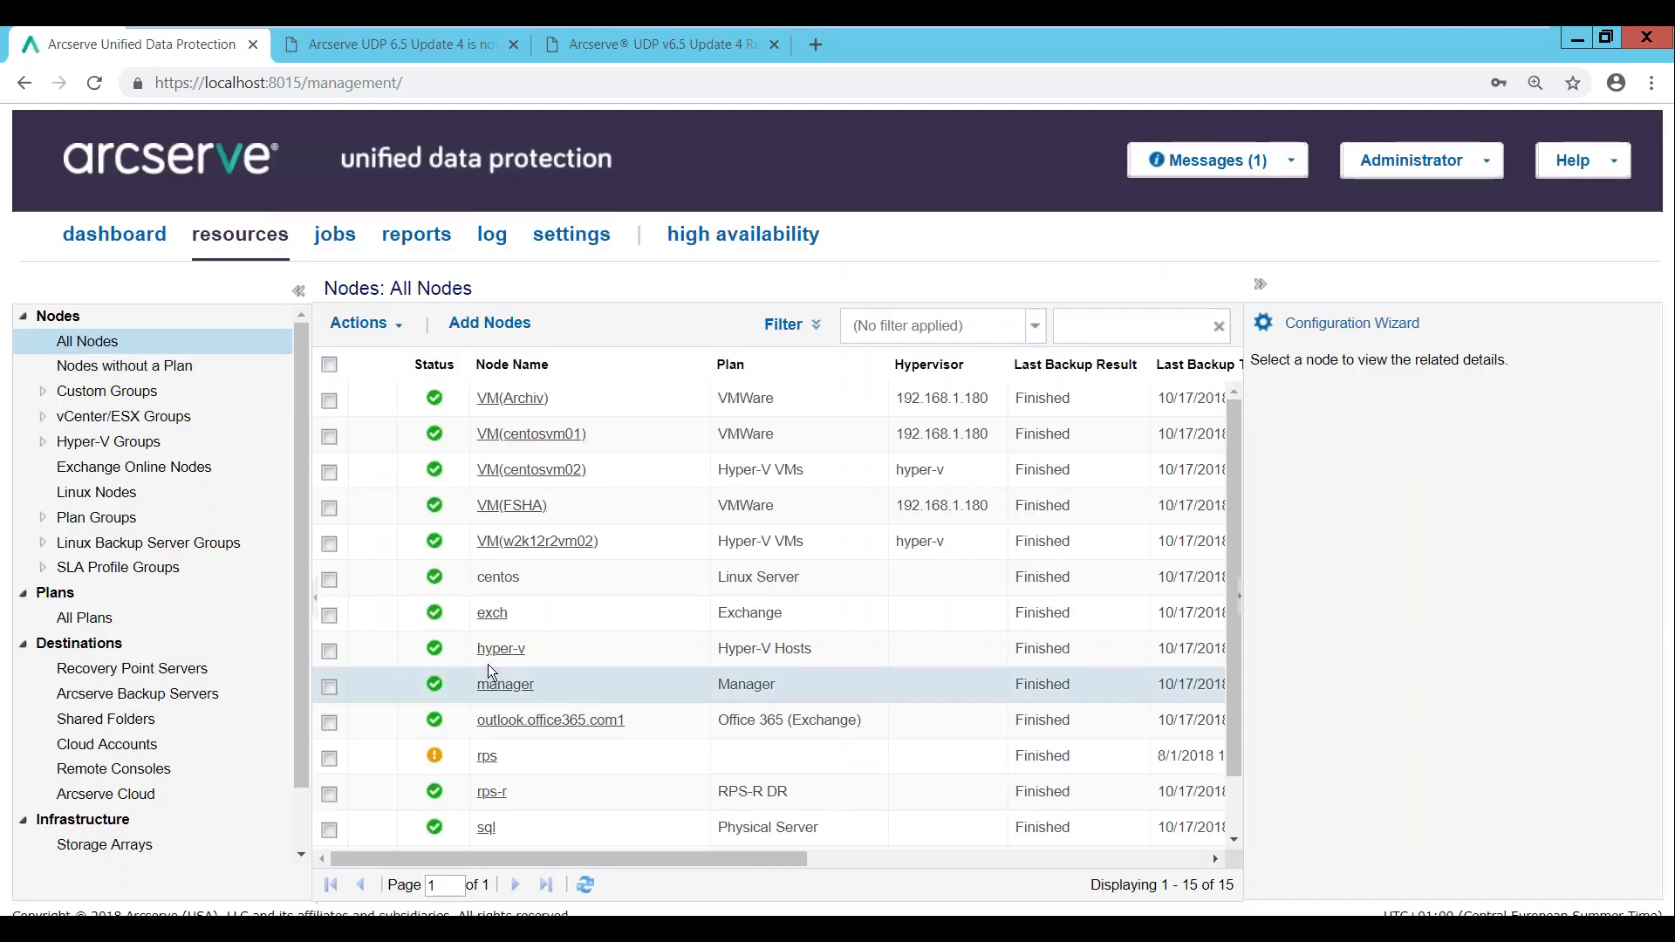
Try adding a Replicate to Arcserve Cloud task to the Physical Server plan, view its destination settings, and discard the changes
click(92, 622)
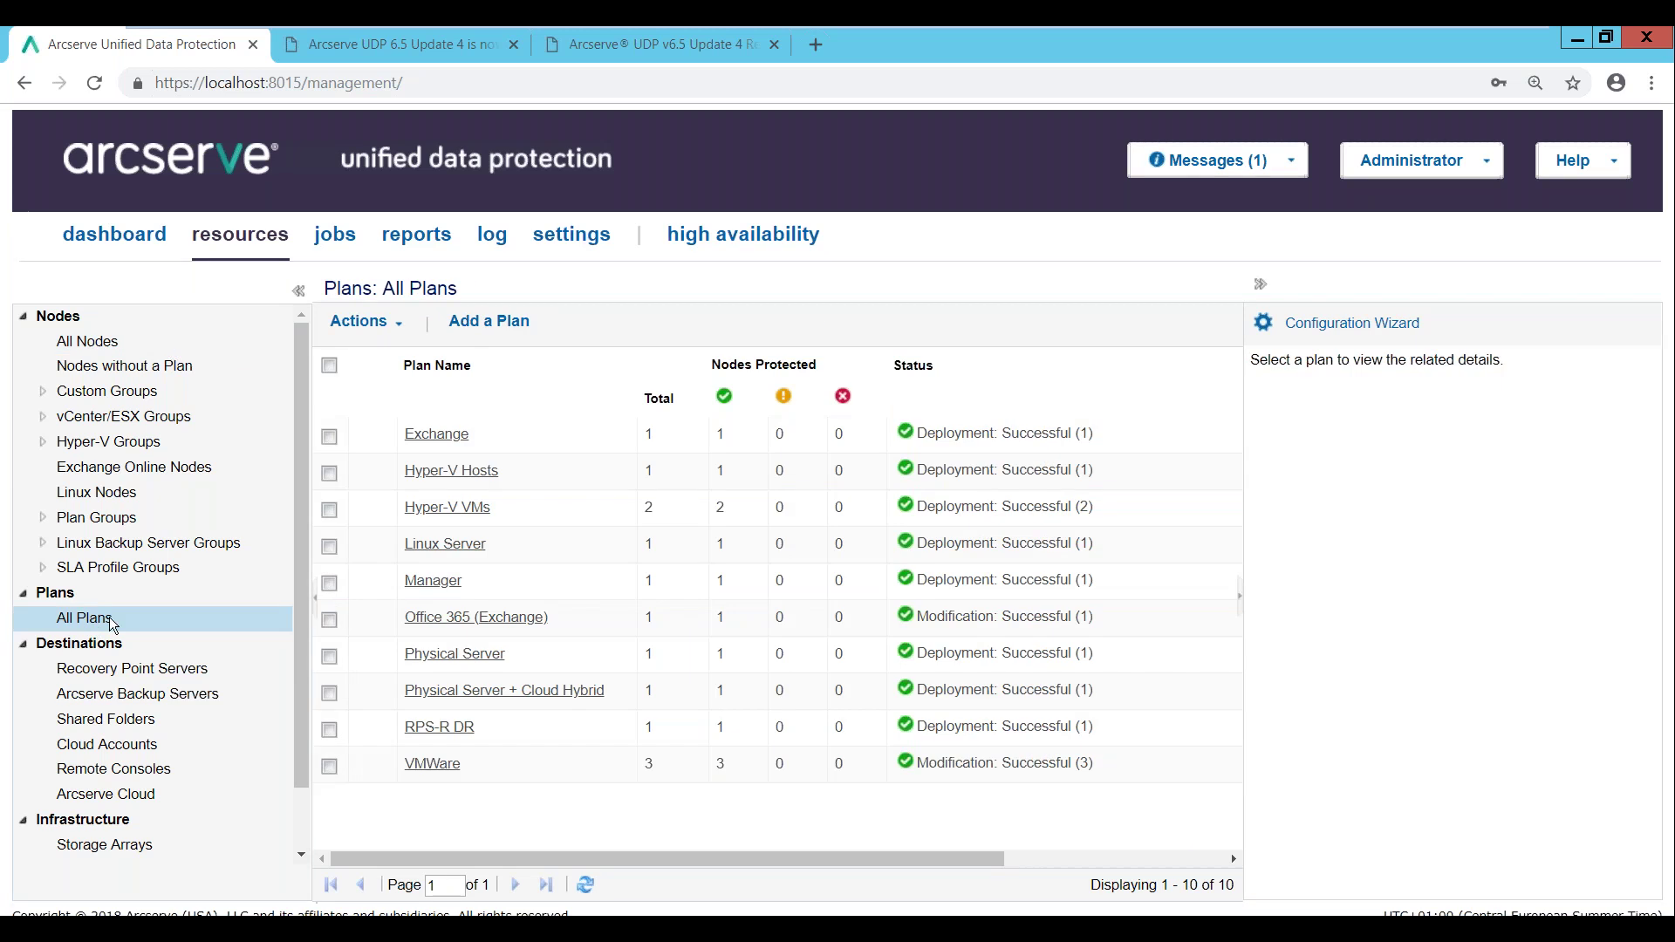
click(431, 660)
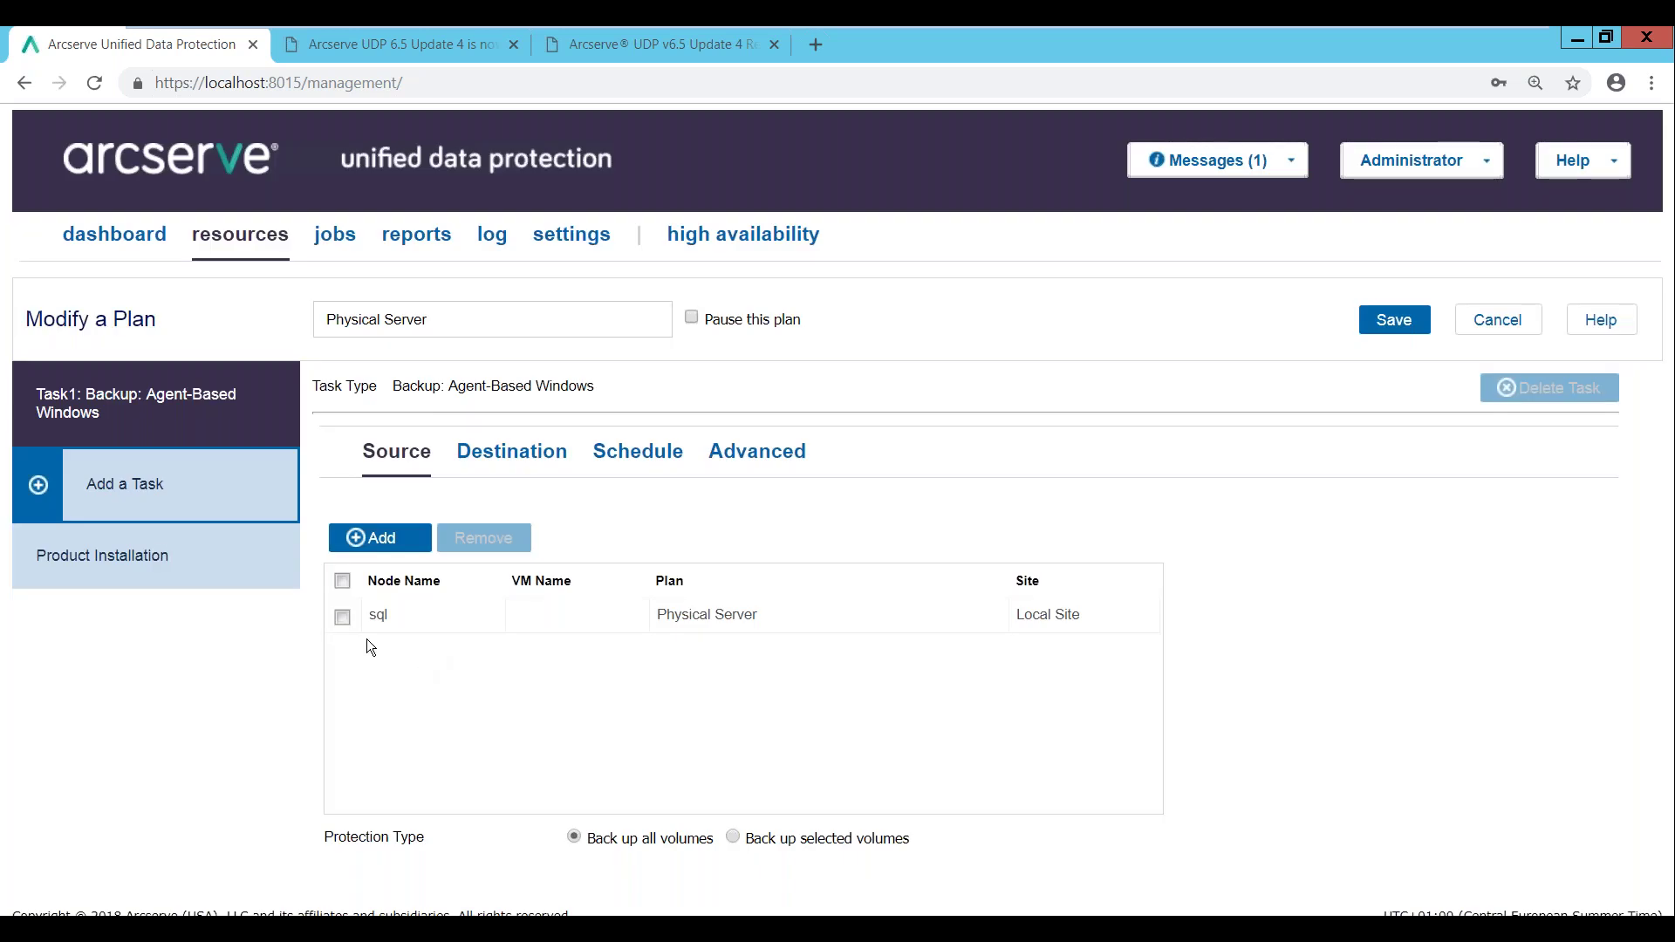
click(131, 498)
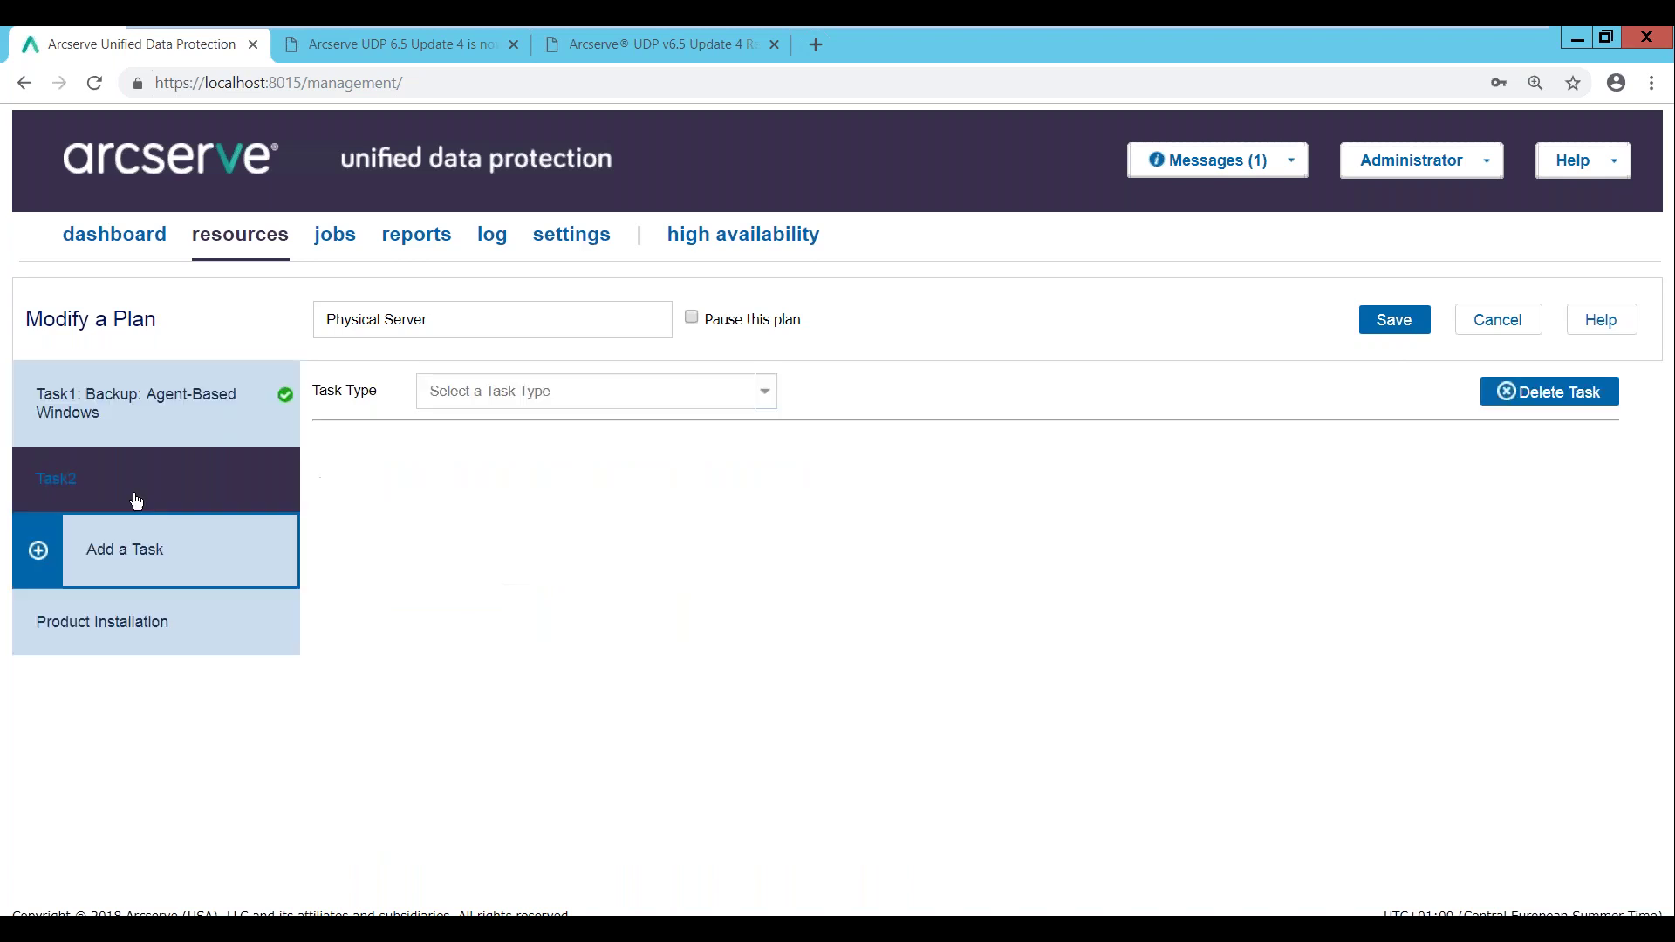
click(765, 391)
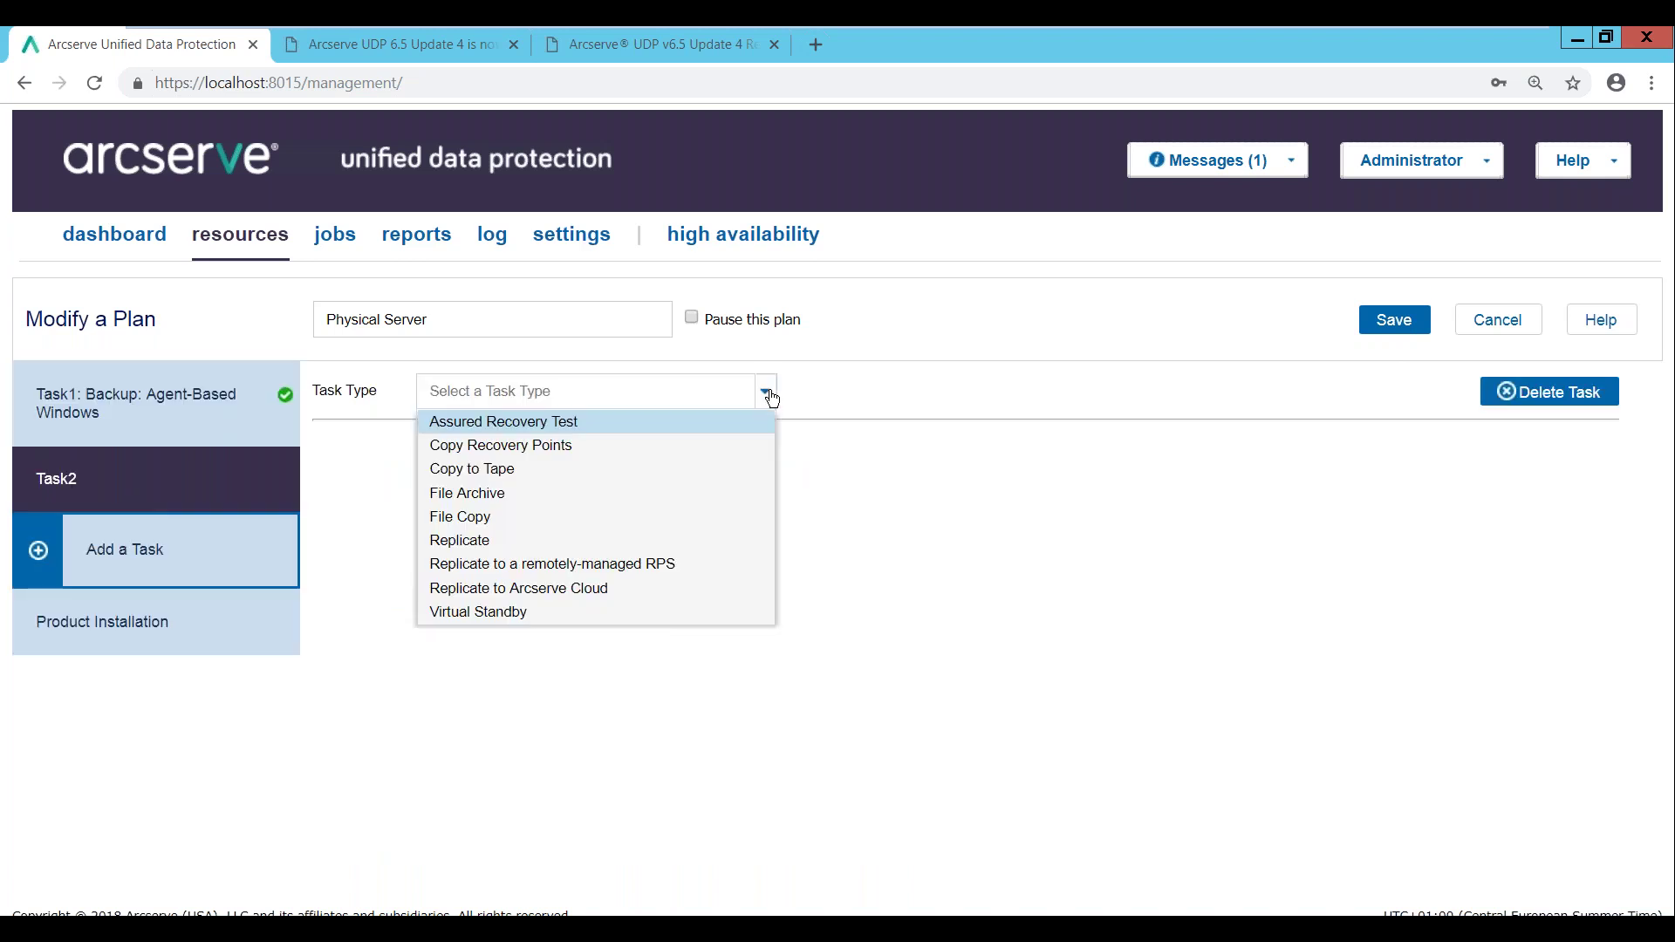
click(576, 590)
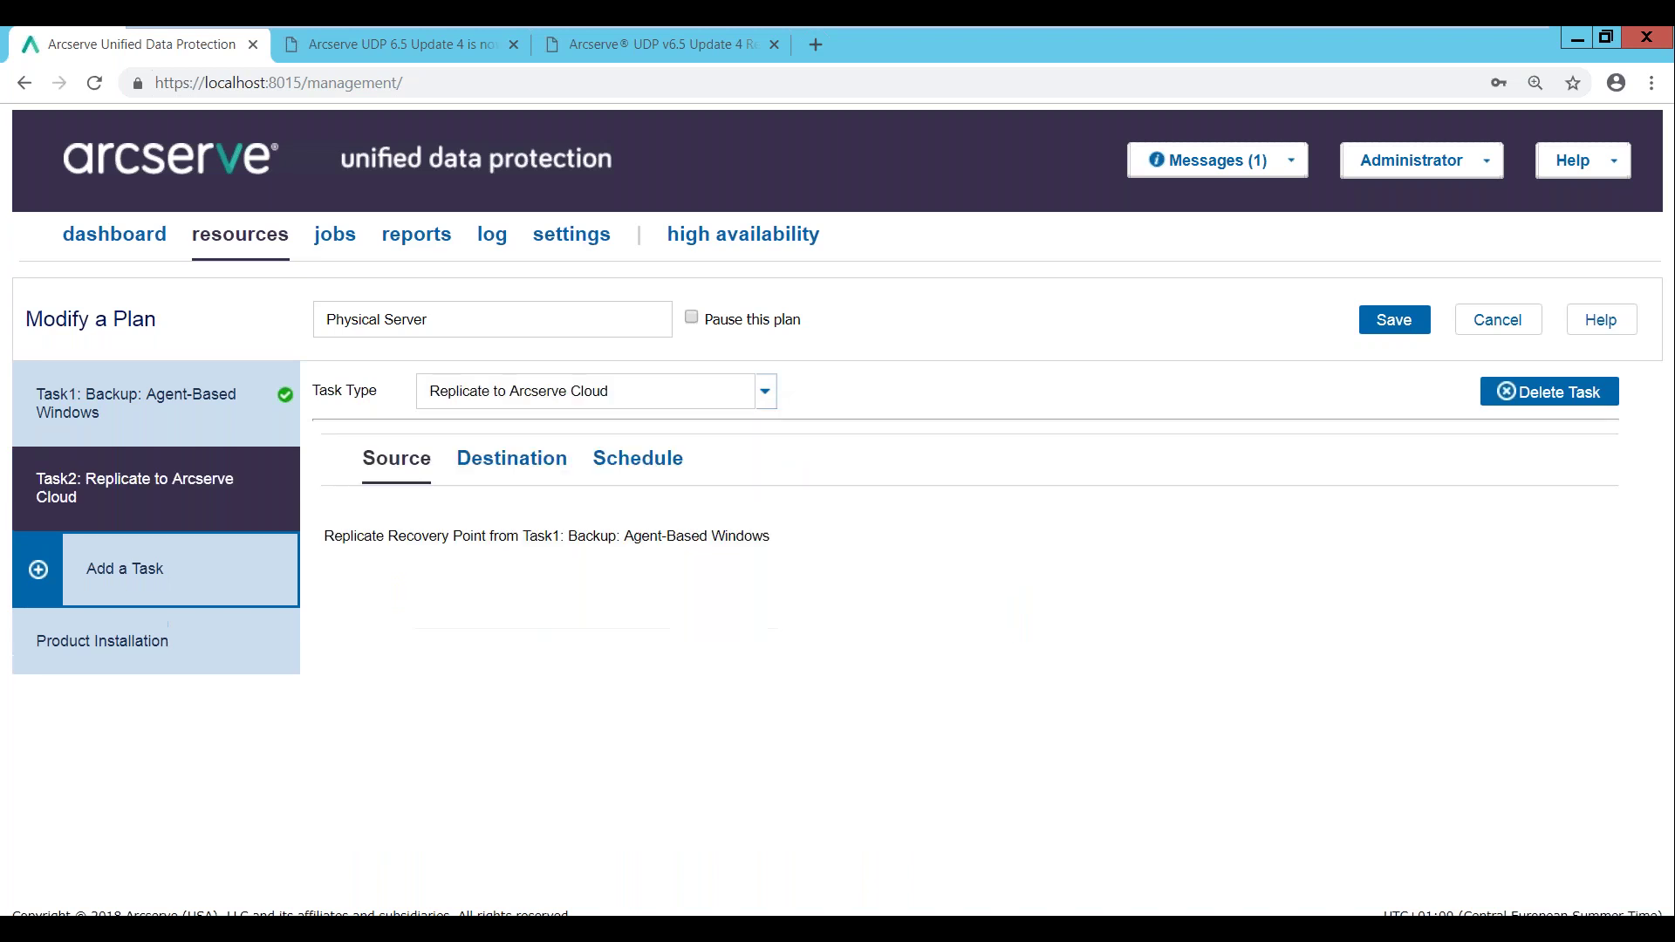
click(513, 482)
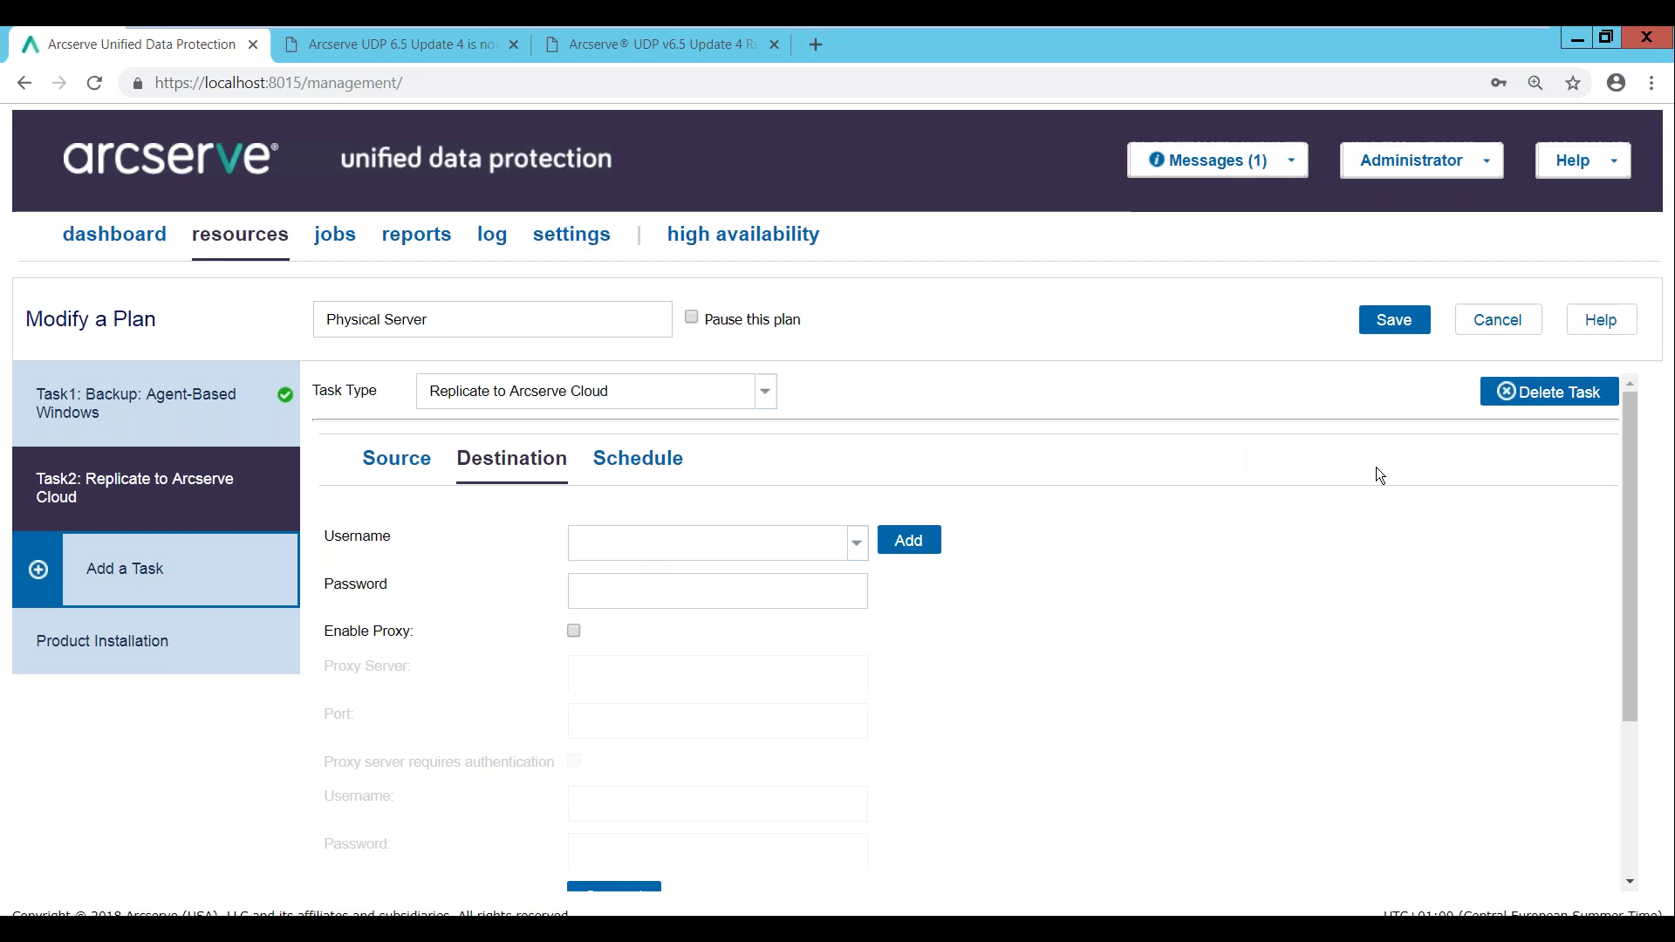
click(1509, 346)
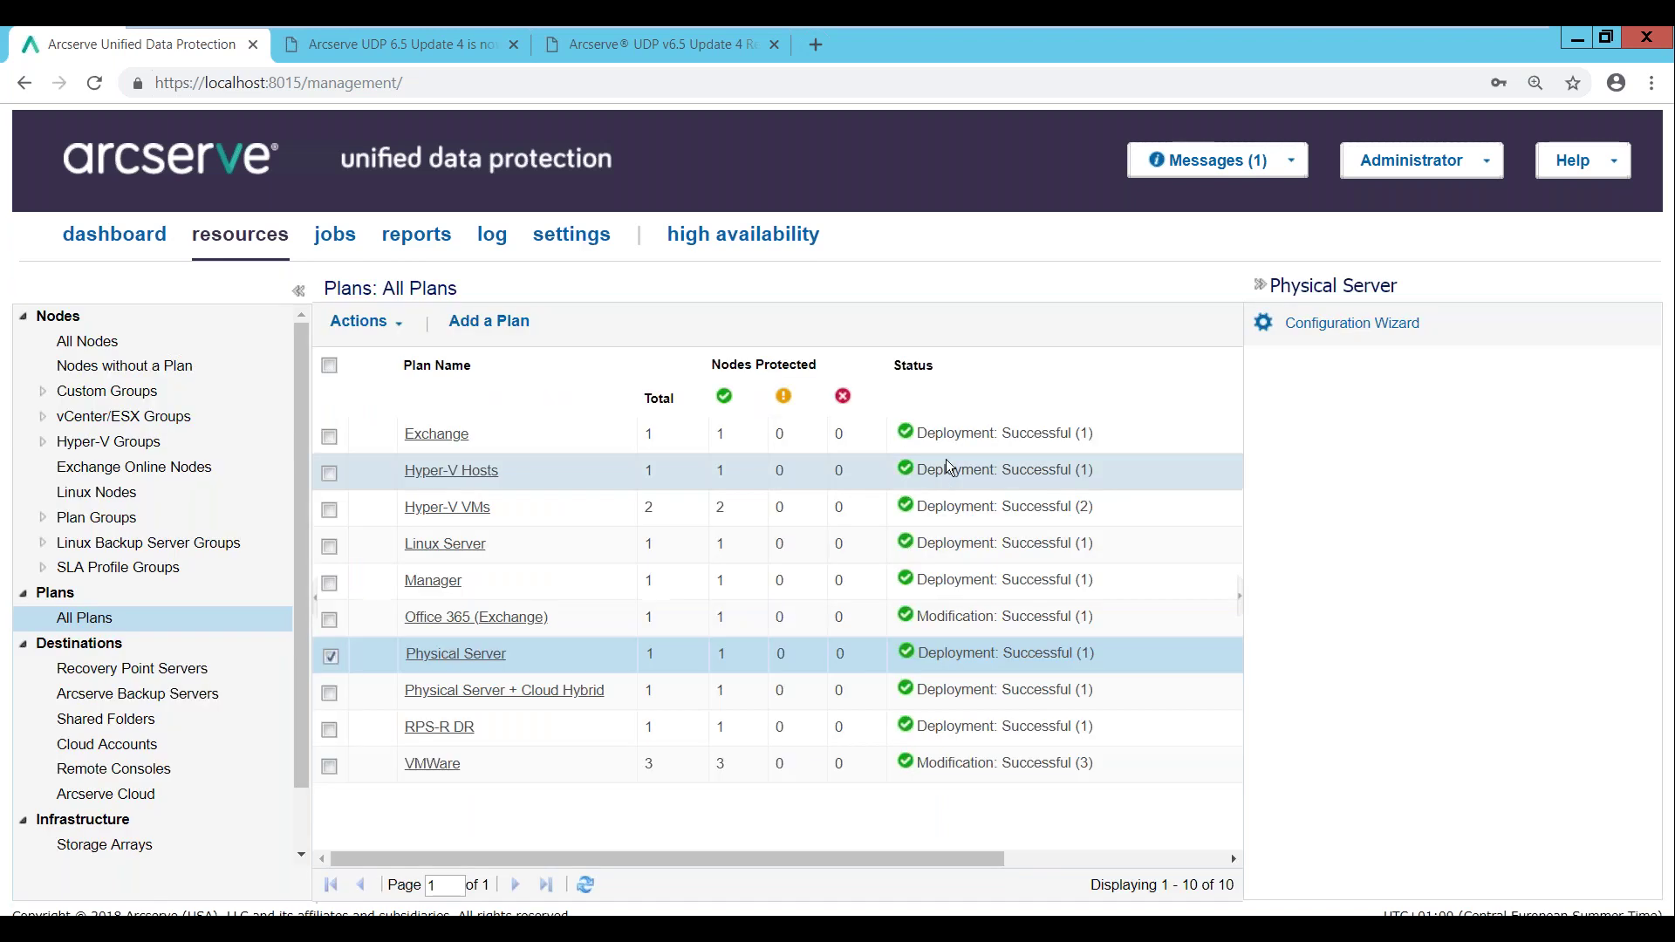
Create a plan named NFS with the task type Backup: Files on UNC or NFS Path
click(488, 321)
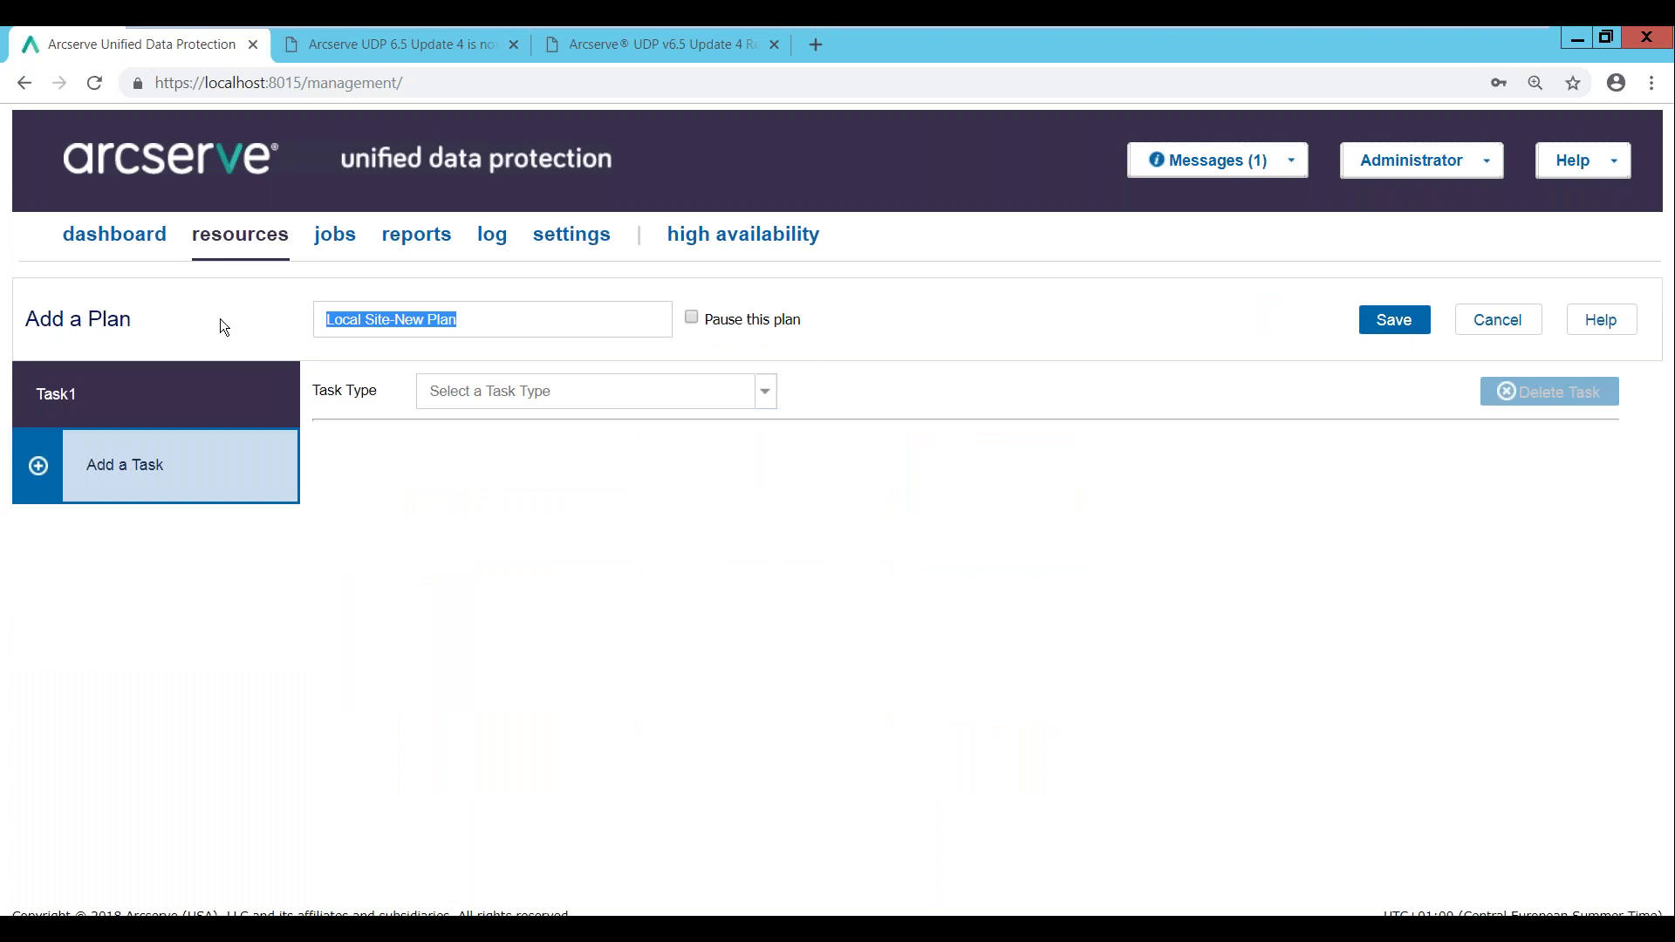
text(NS)
key(BackSpace)
text(FS)
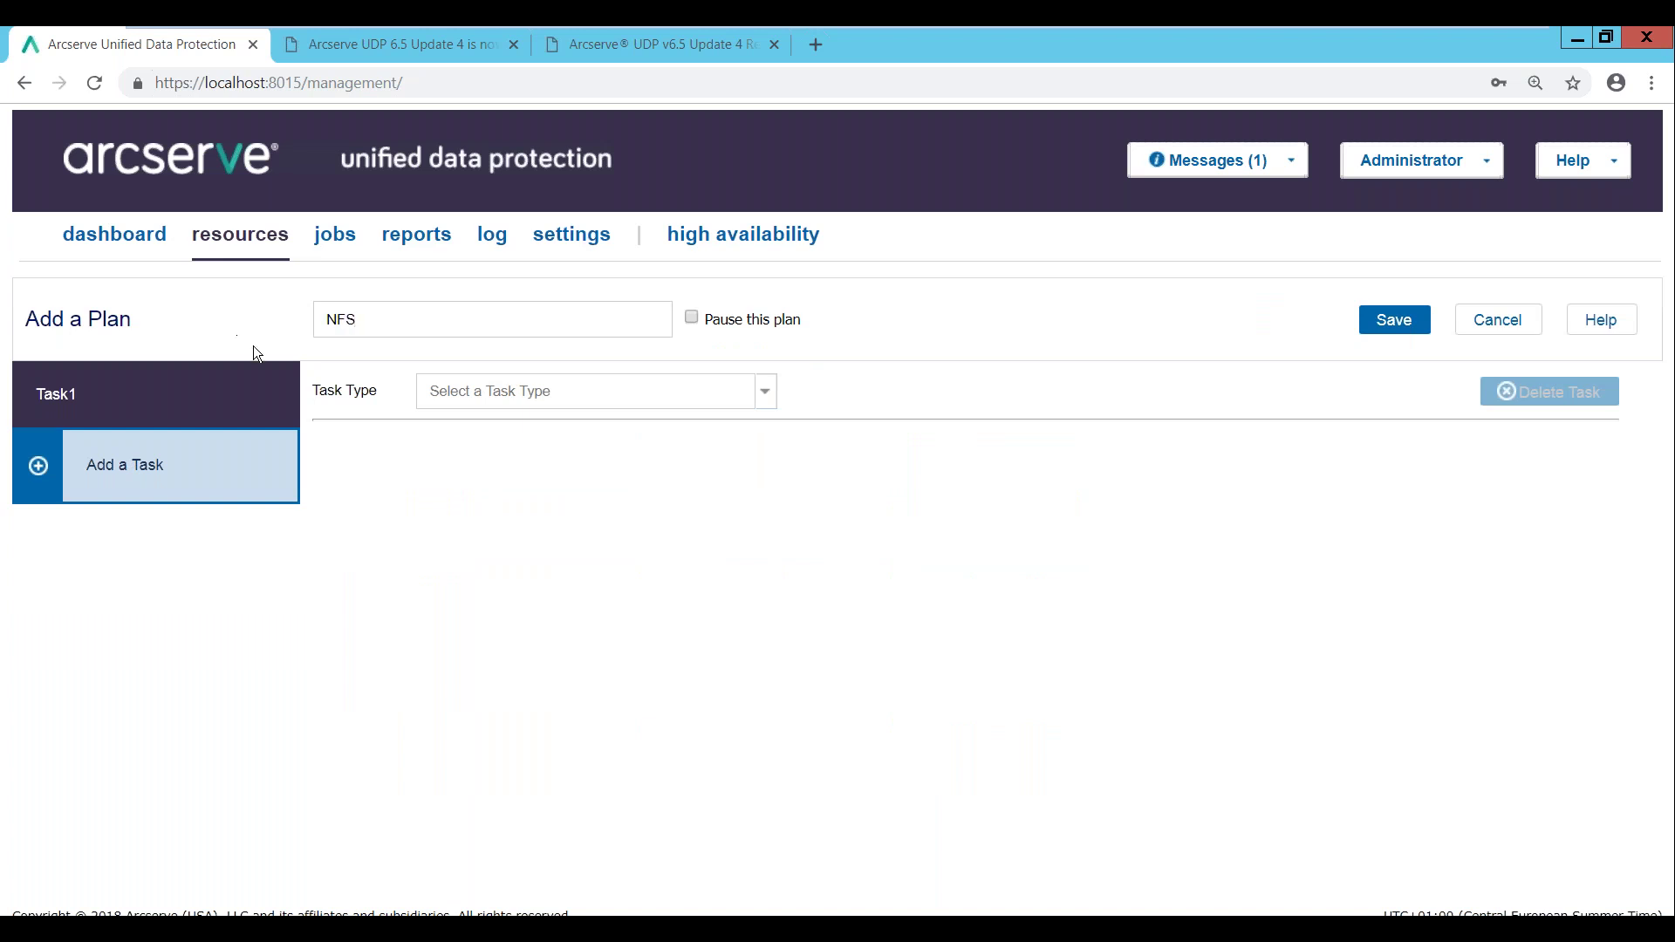
click(599, 398)
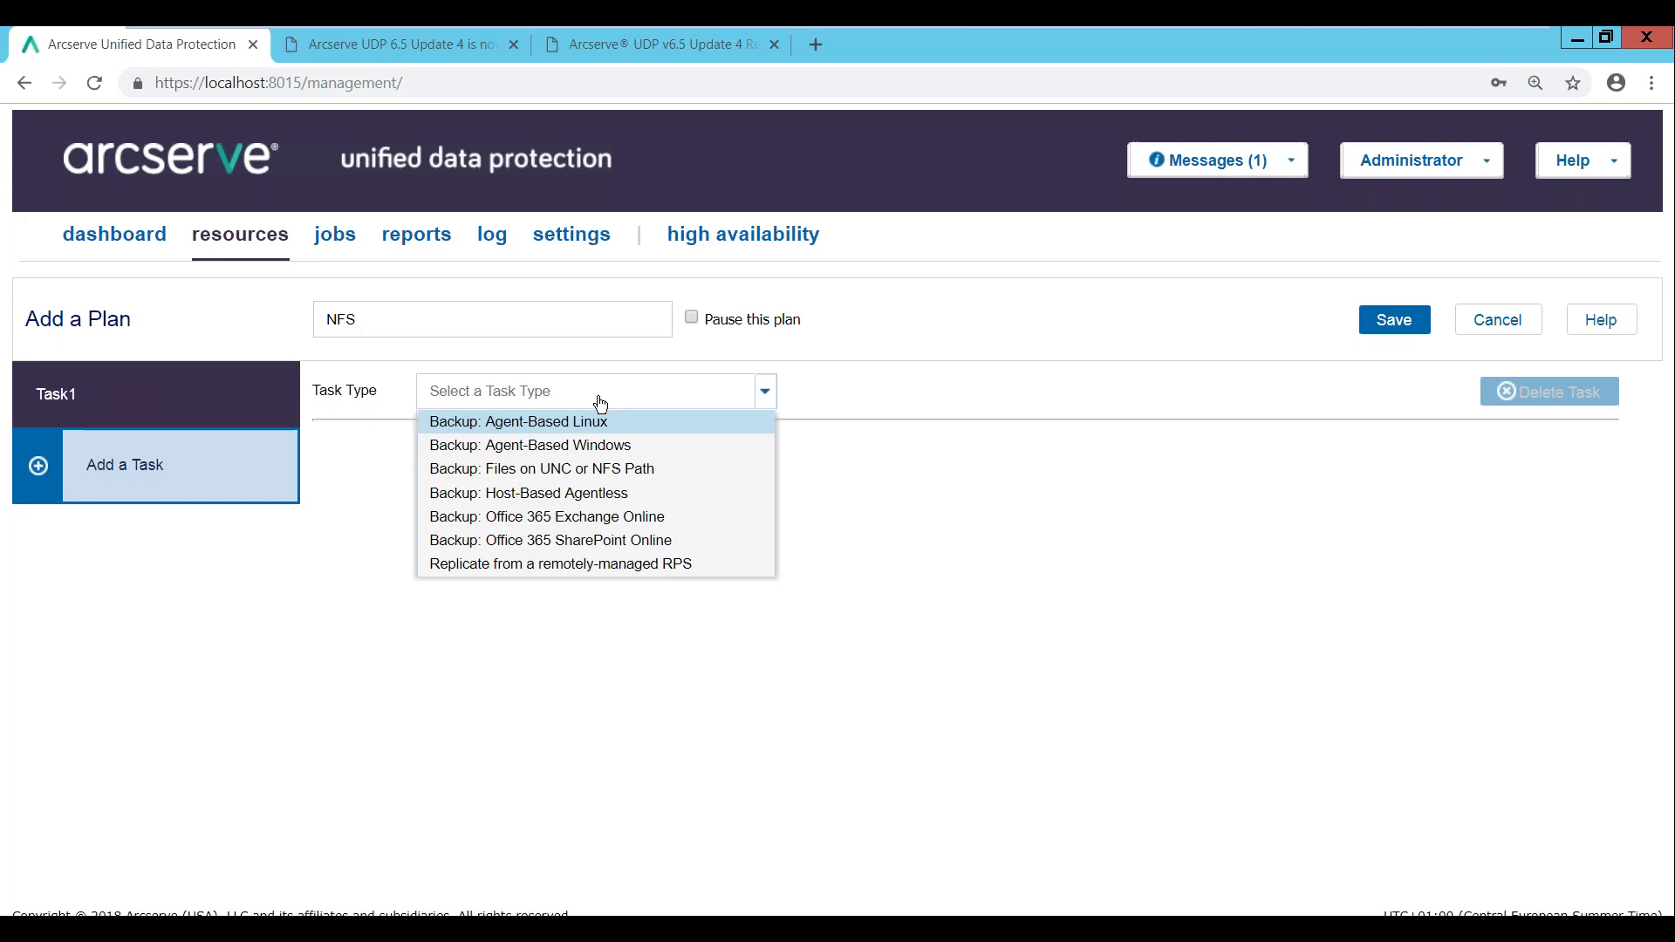
click(603, 471)
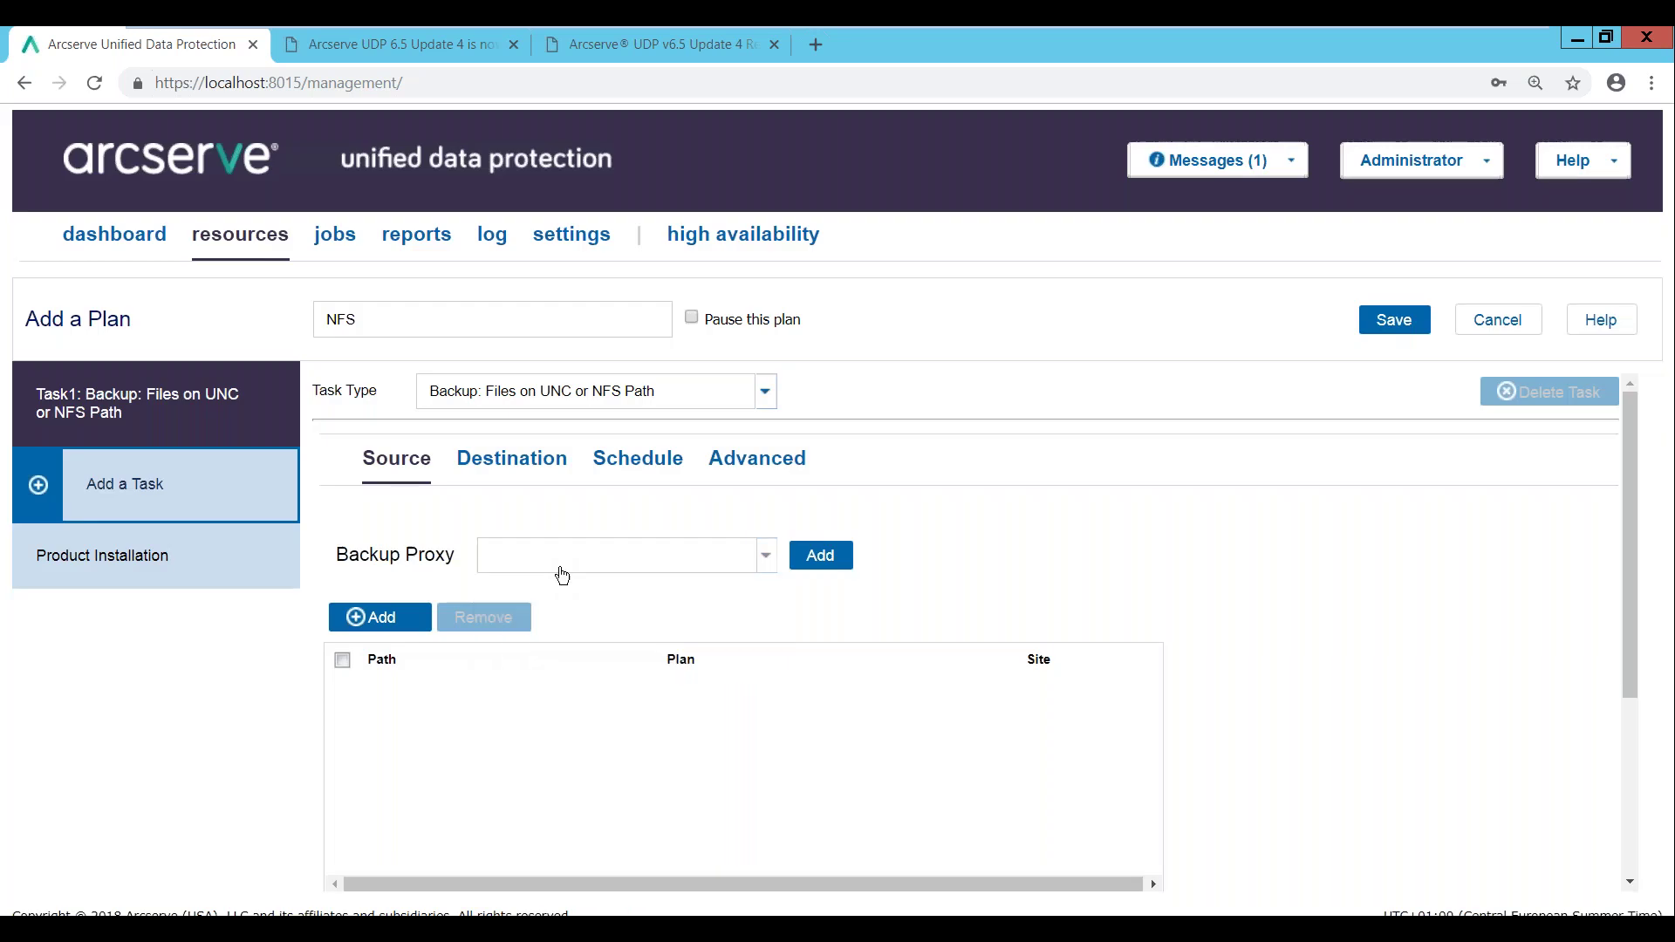
Set the backup proxy to rps, try adding a source path with the NFS protocol, and discard the new plan
click(561, 567)
click(541, 616)
click(411, 625)
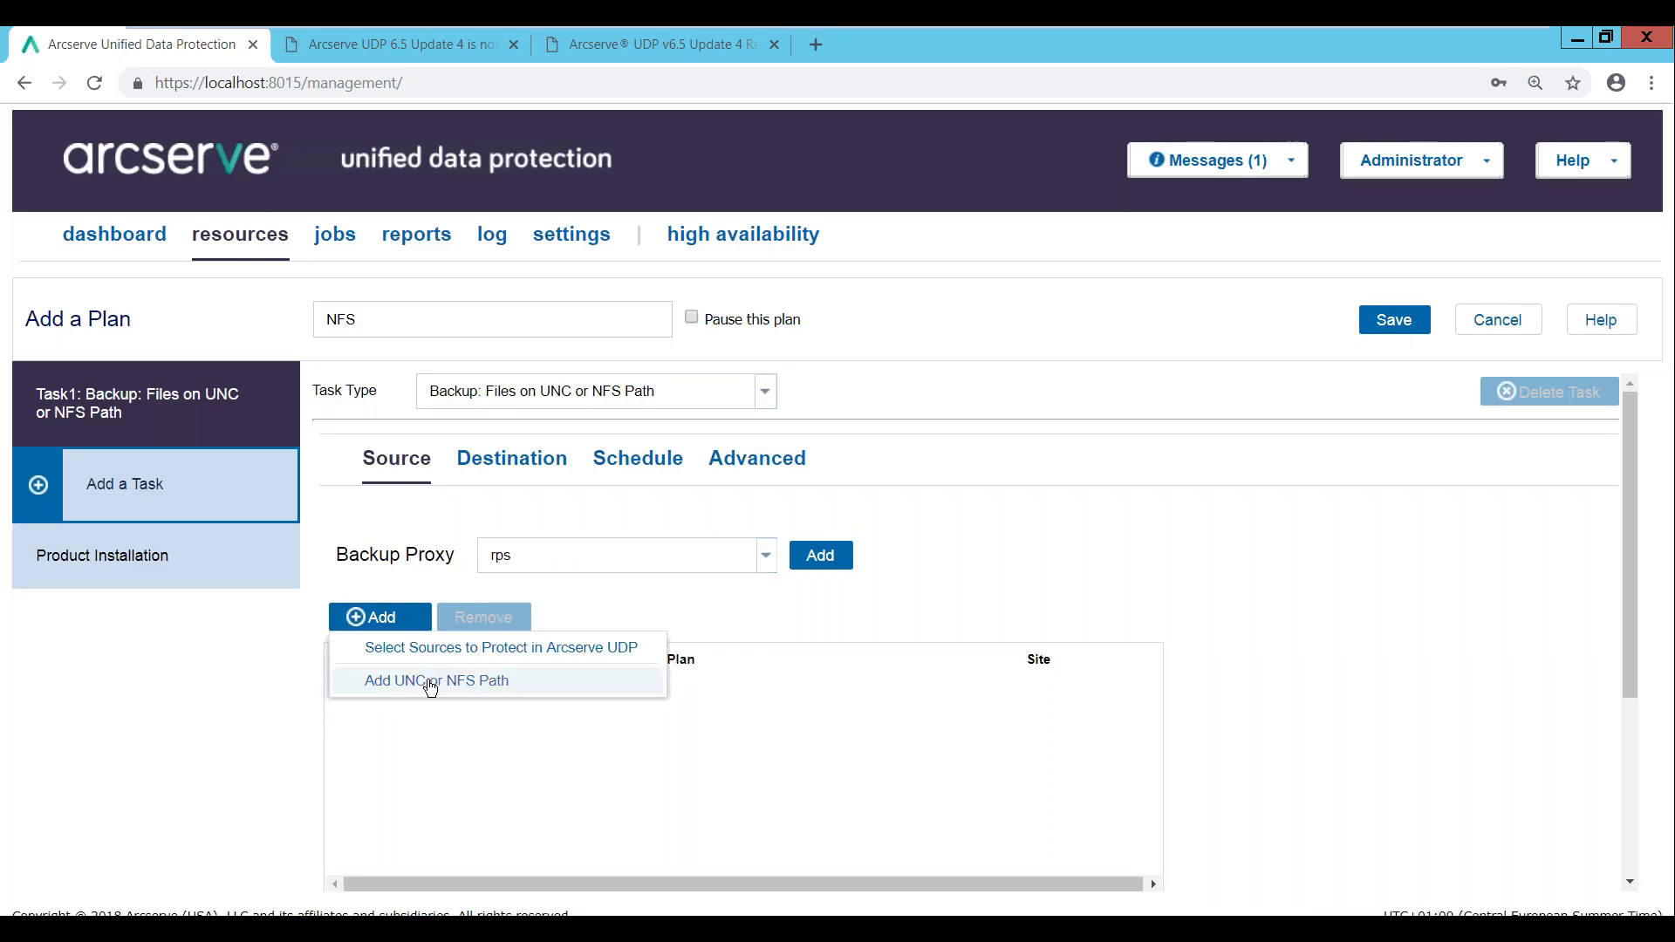
click(428, 691)
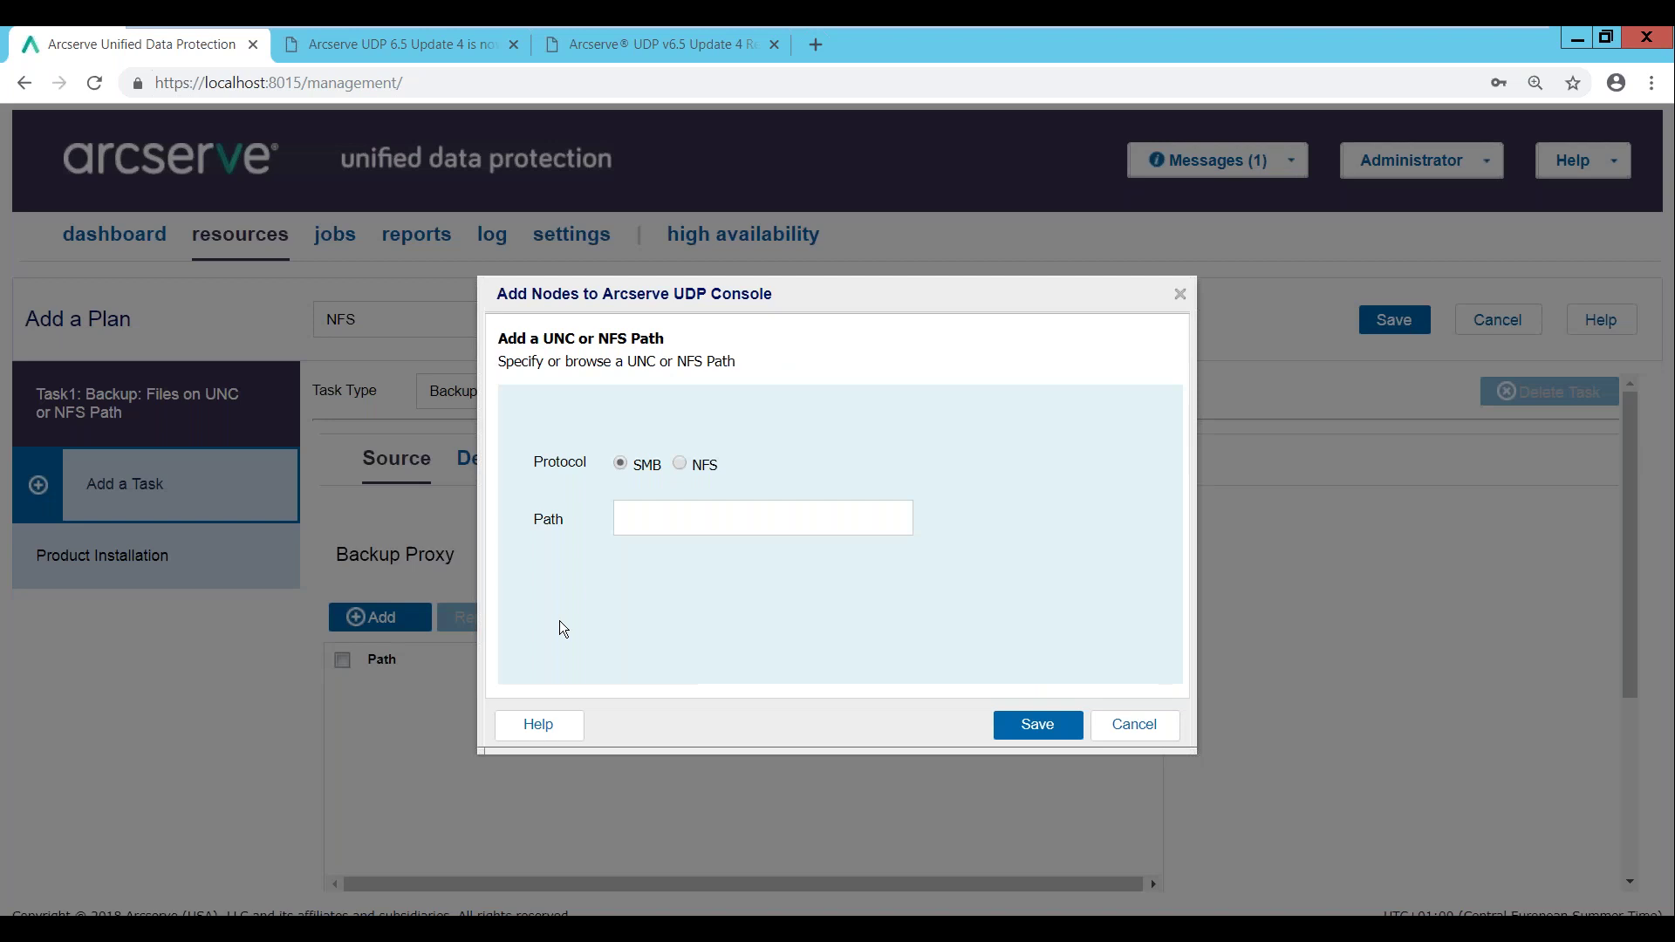
click(680, 464)
click(673, 520)
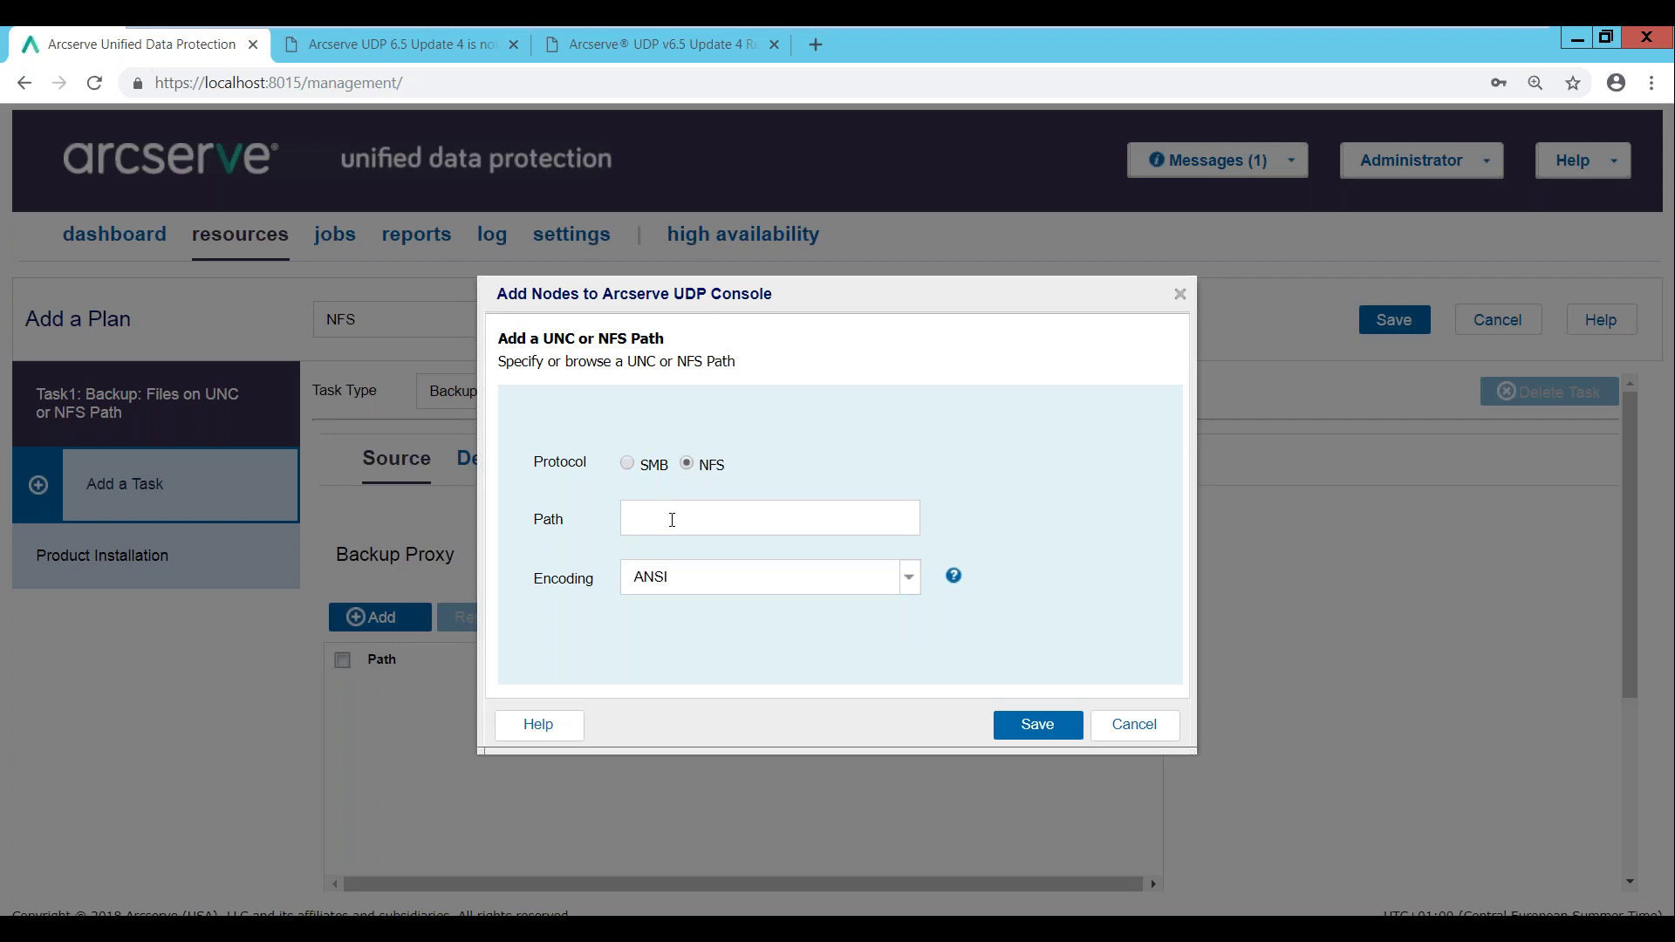
click(1134, 731)
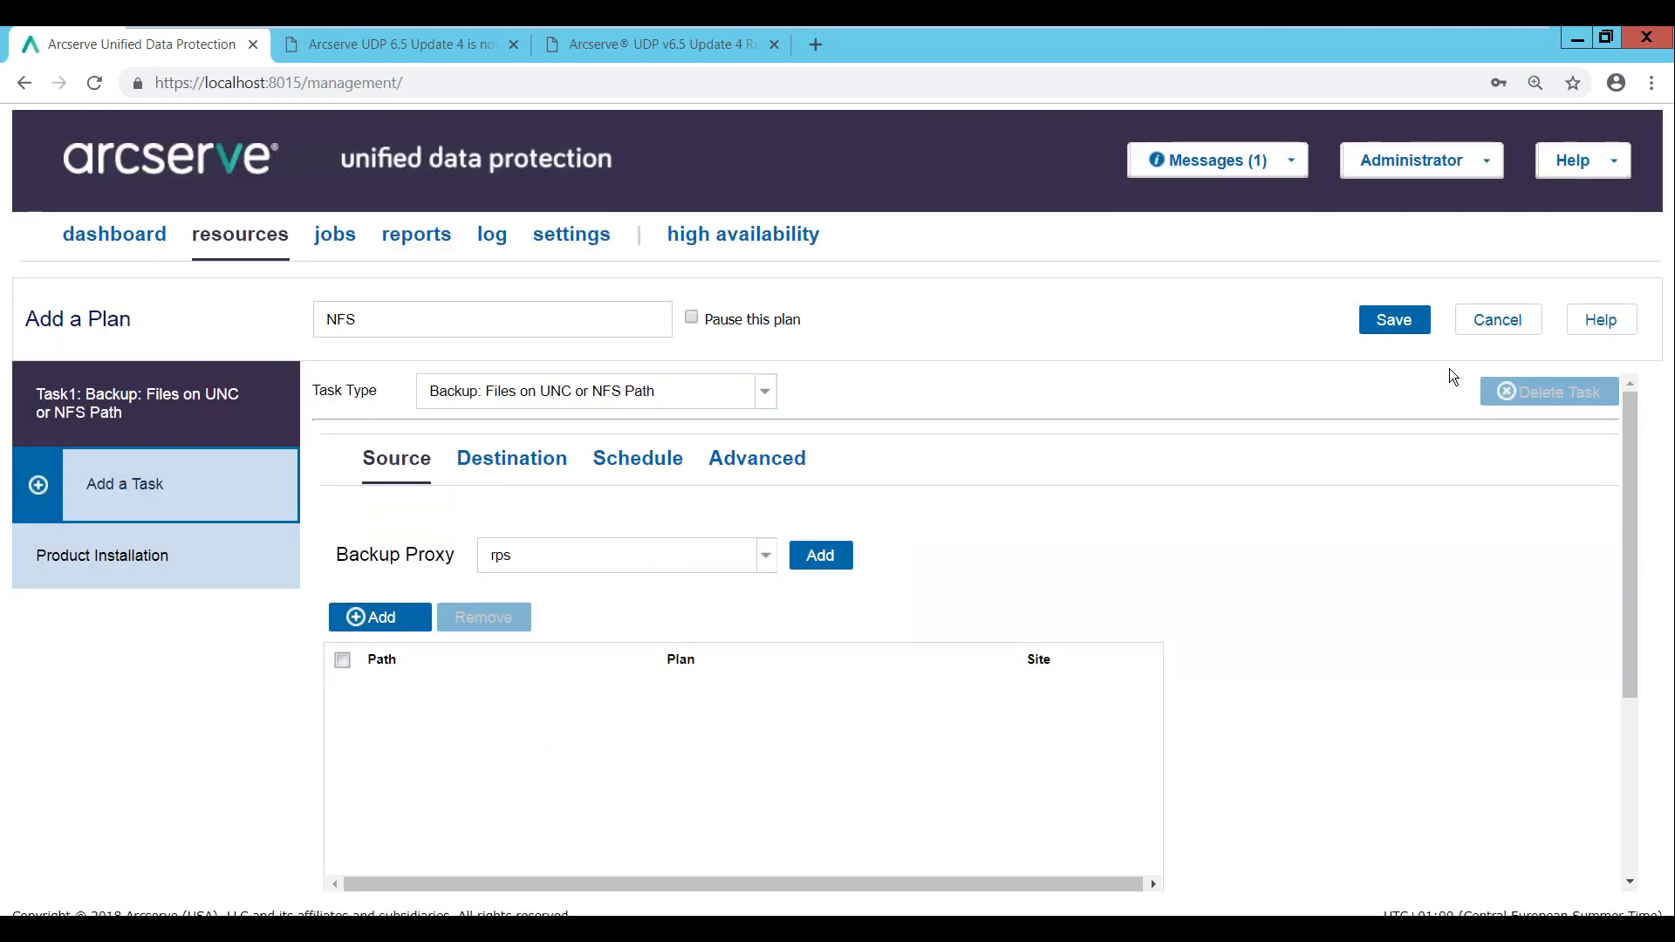
click(1497, 319)
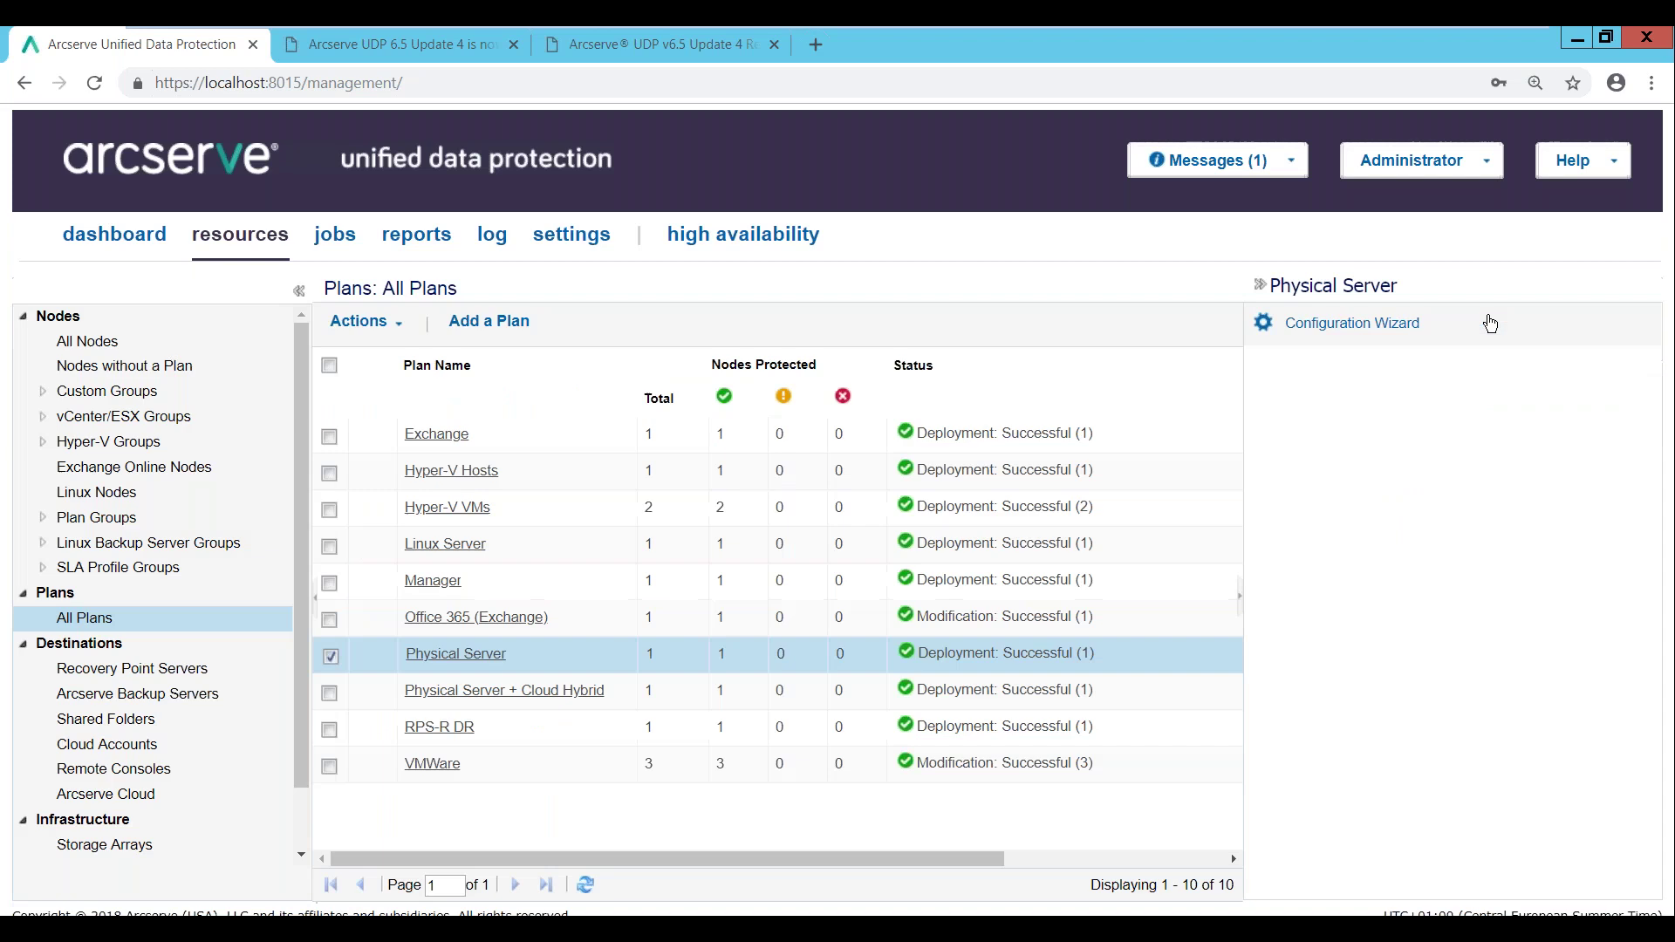
Try limiting the Exchange plan's backup to selected volumes with Mounted in NTFS folder Volumes included, and discard the changes
click(433, 436)
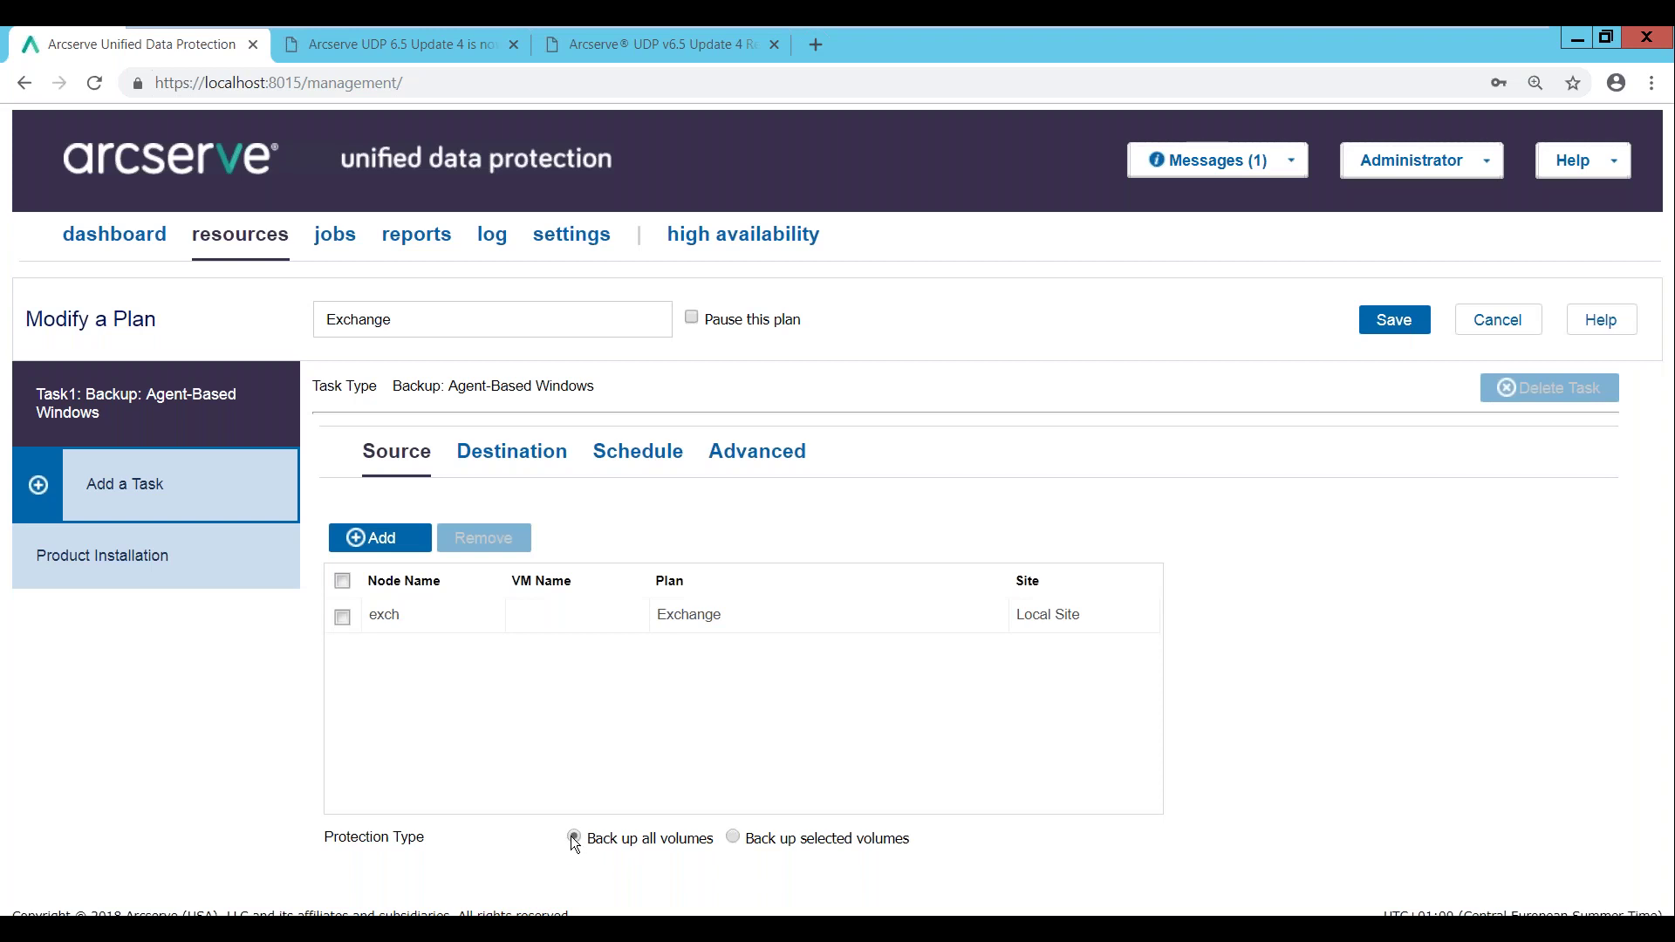
click(734, 838)
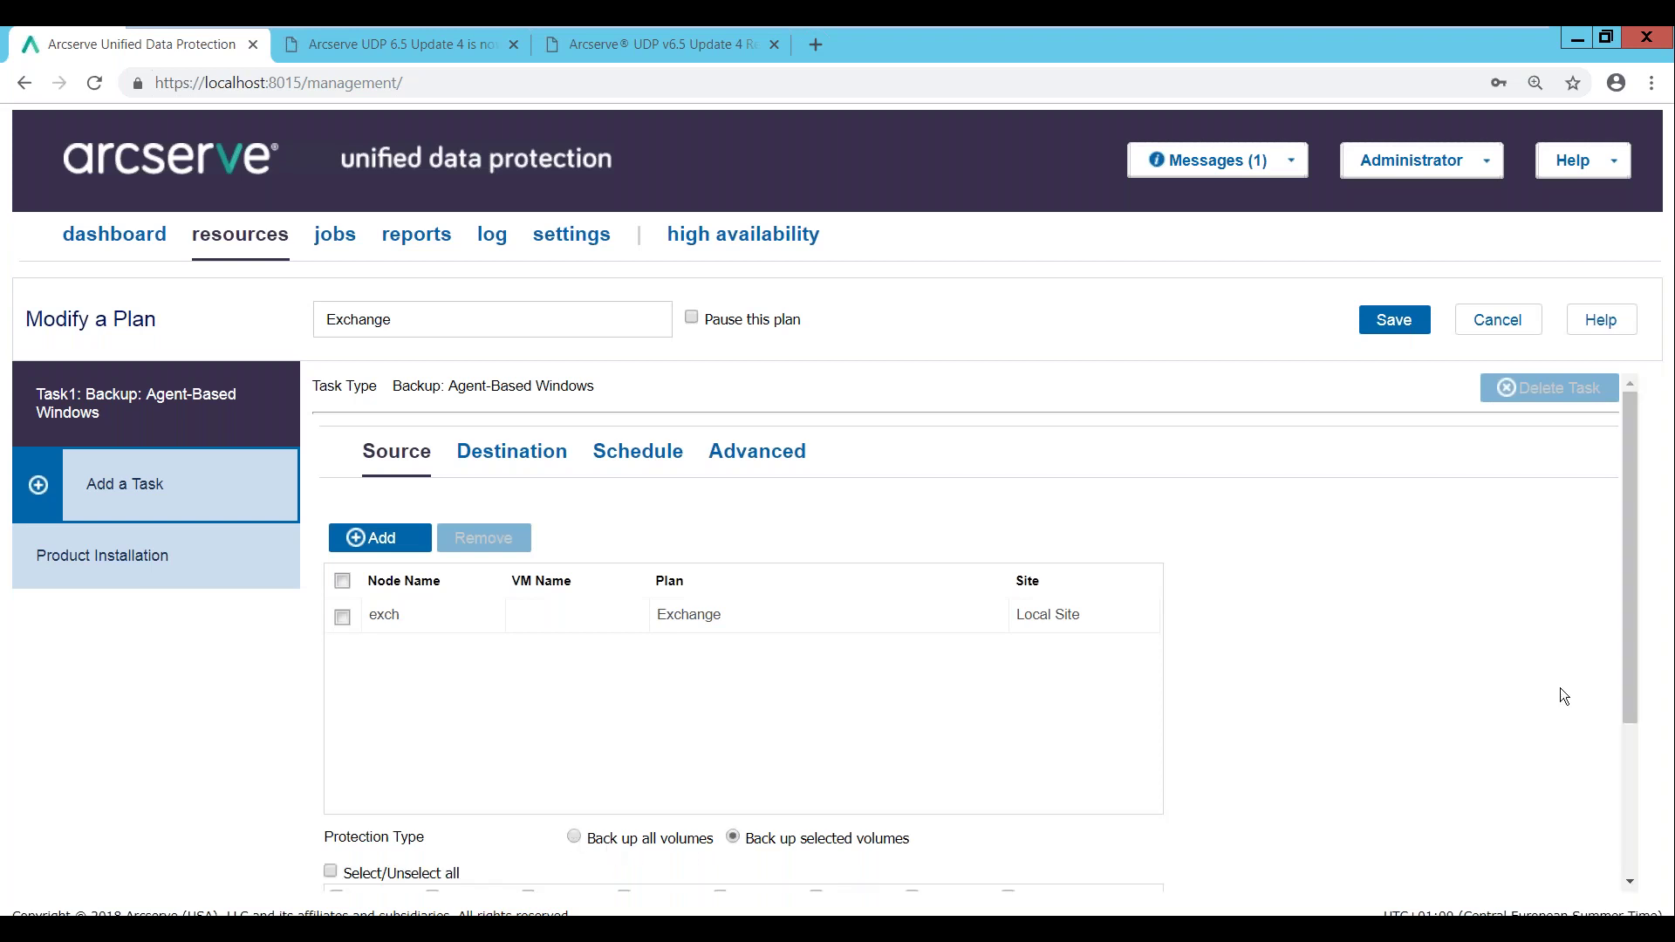
drag(1633, 692, 1612, 839)
click(722, 763)
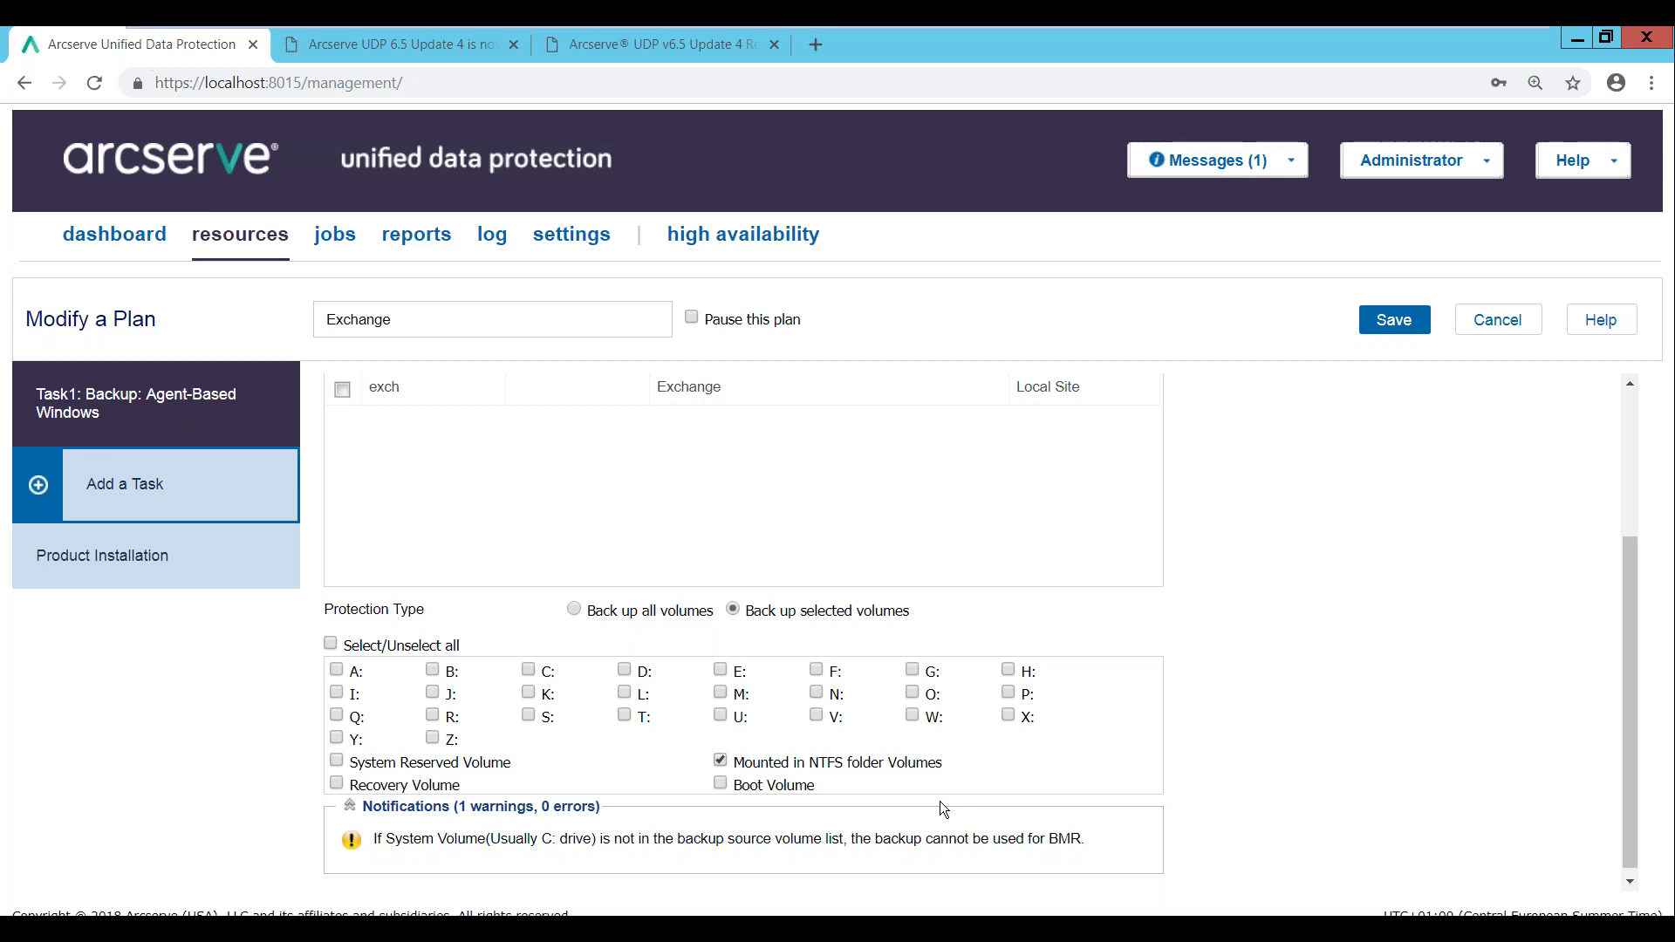
click(1511, 339)
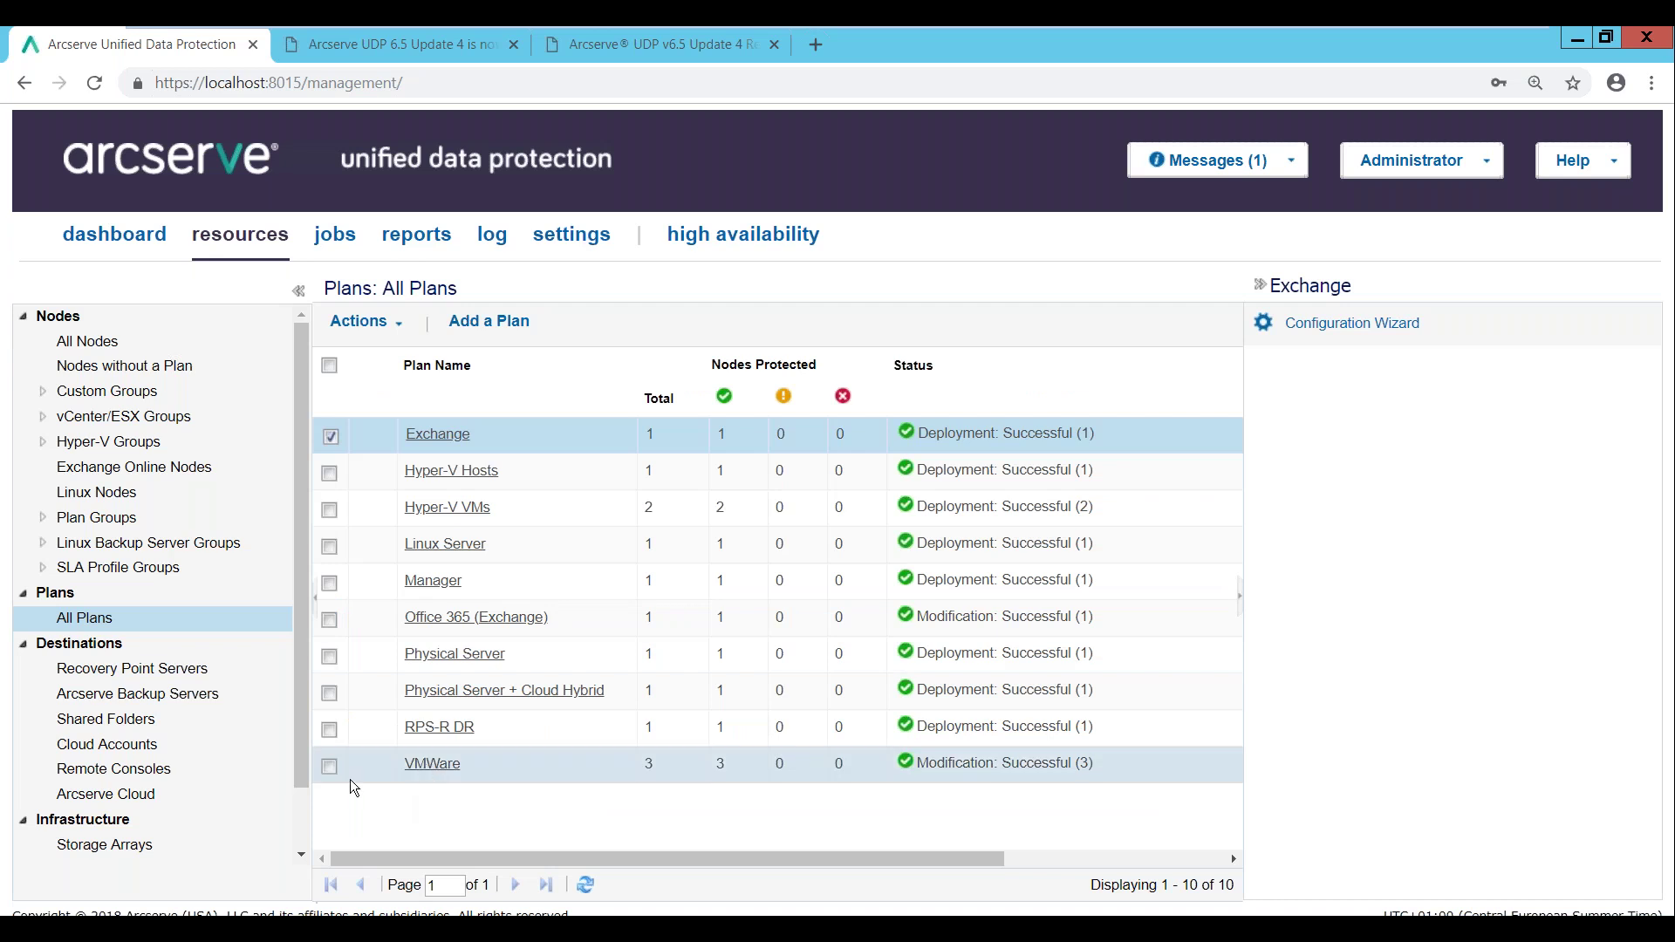
View the storage vendors offered for adding a storage array under Infrastructure, and close the form without saving
click(301, 855)
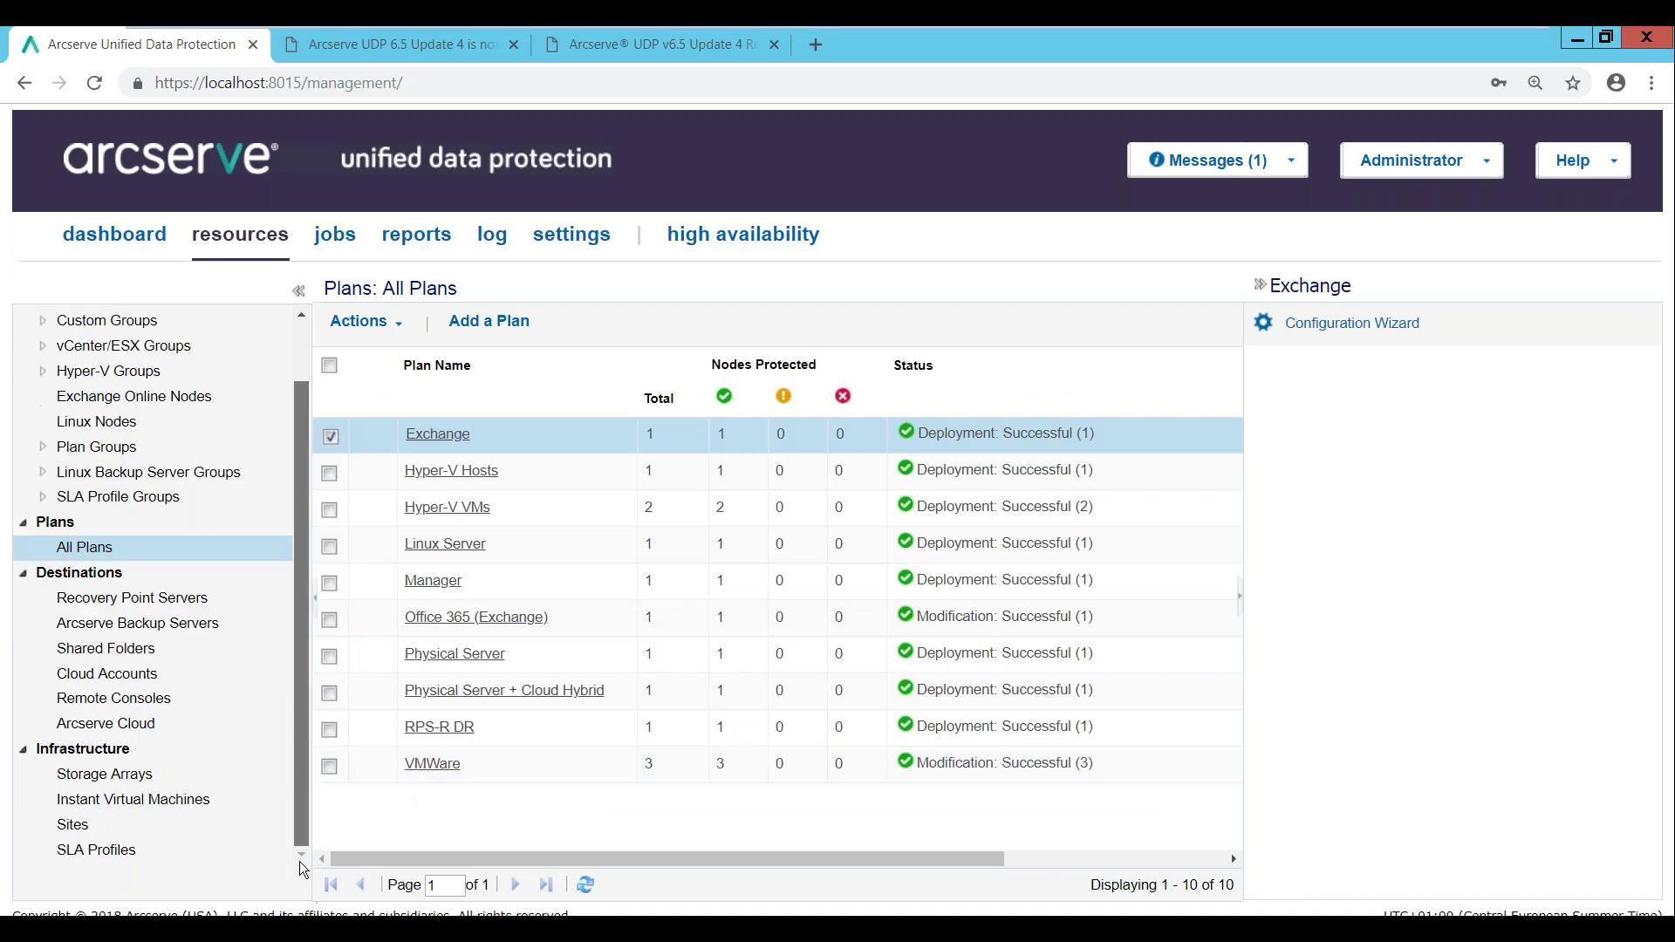
click(102, 782)
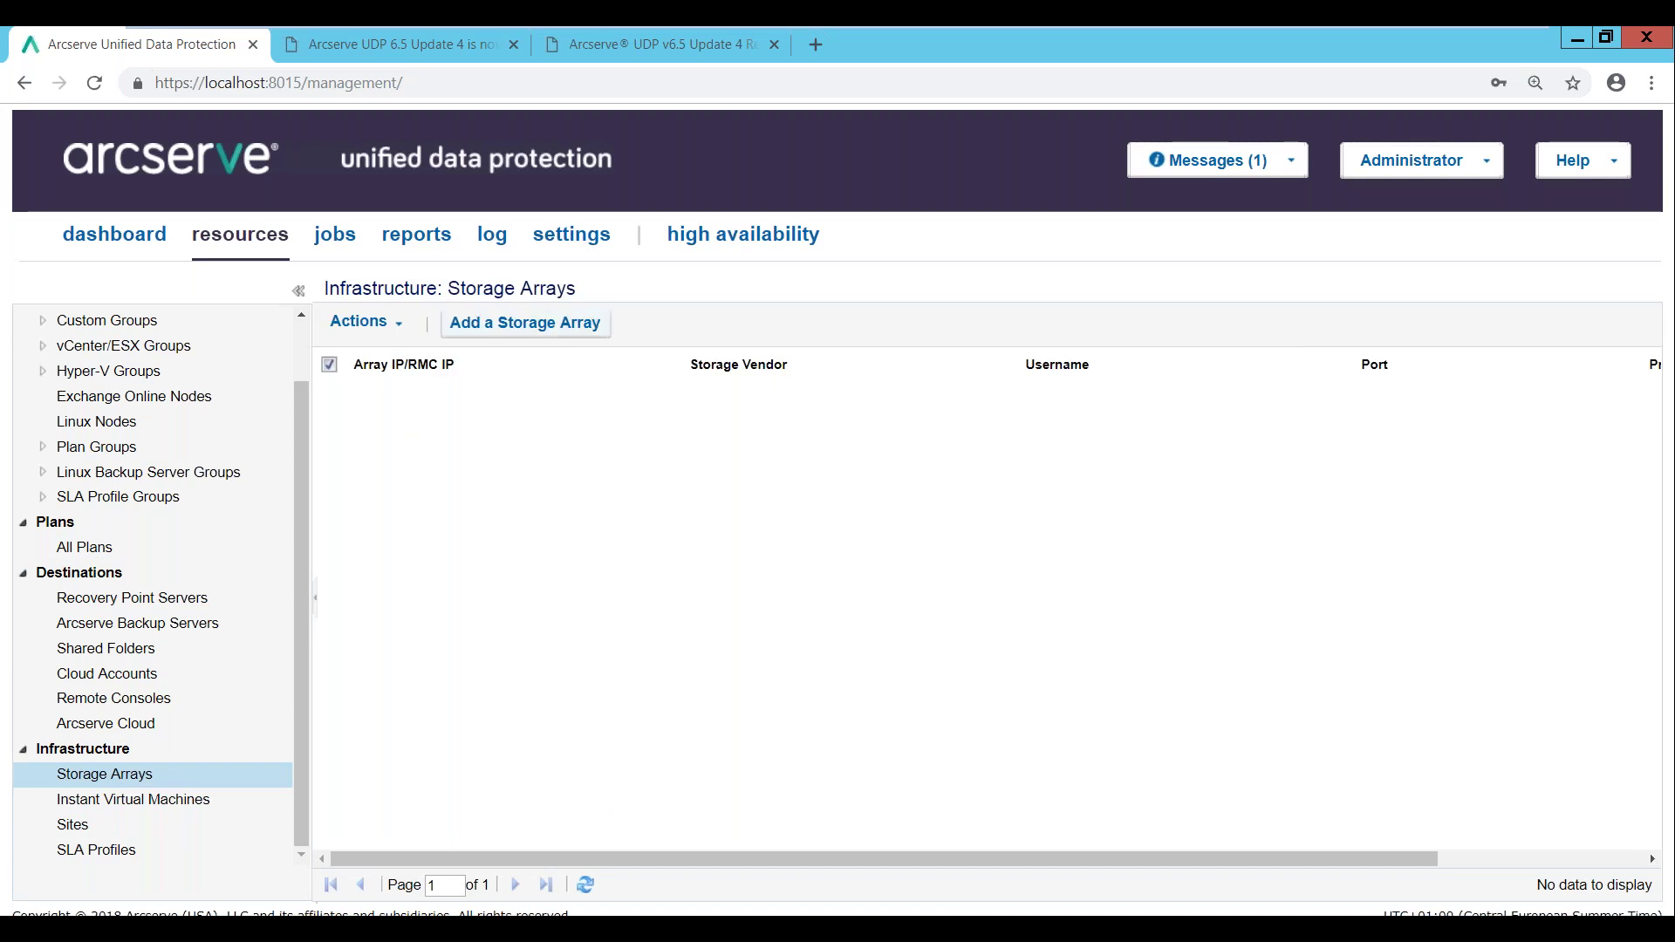
click(525, 322)
click(970, 408)
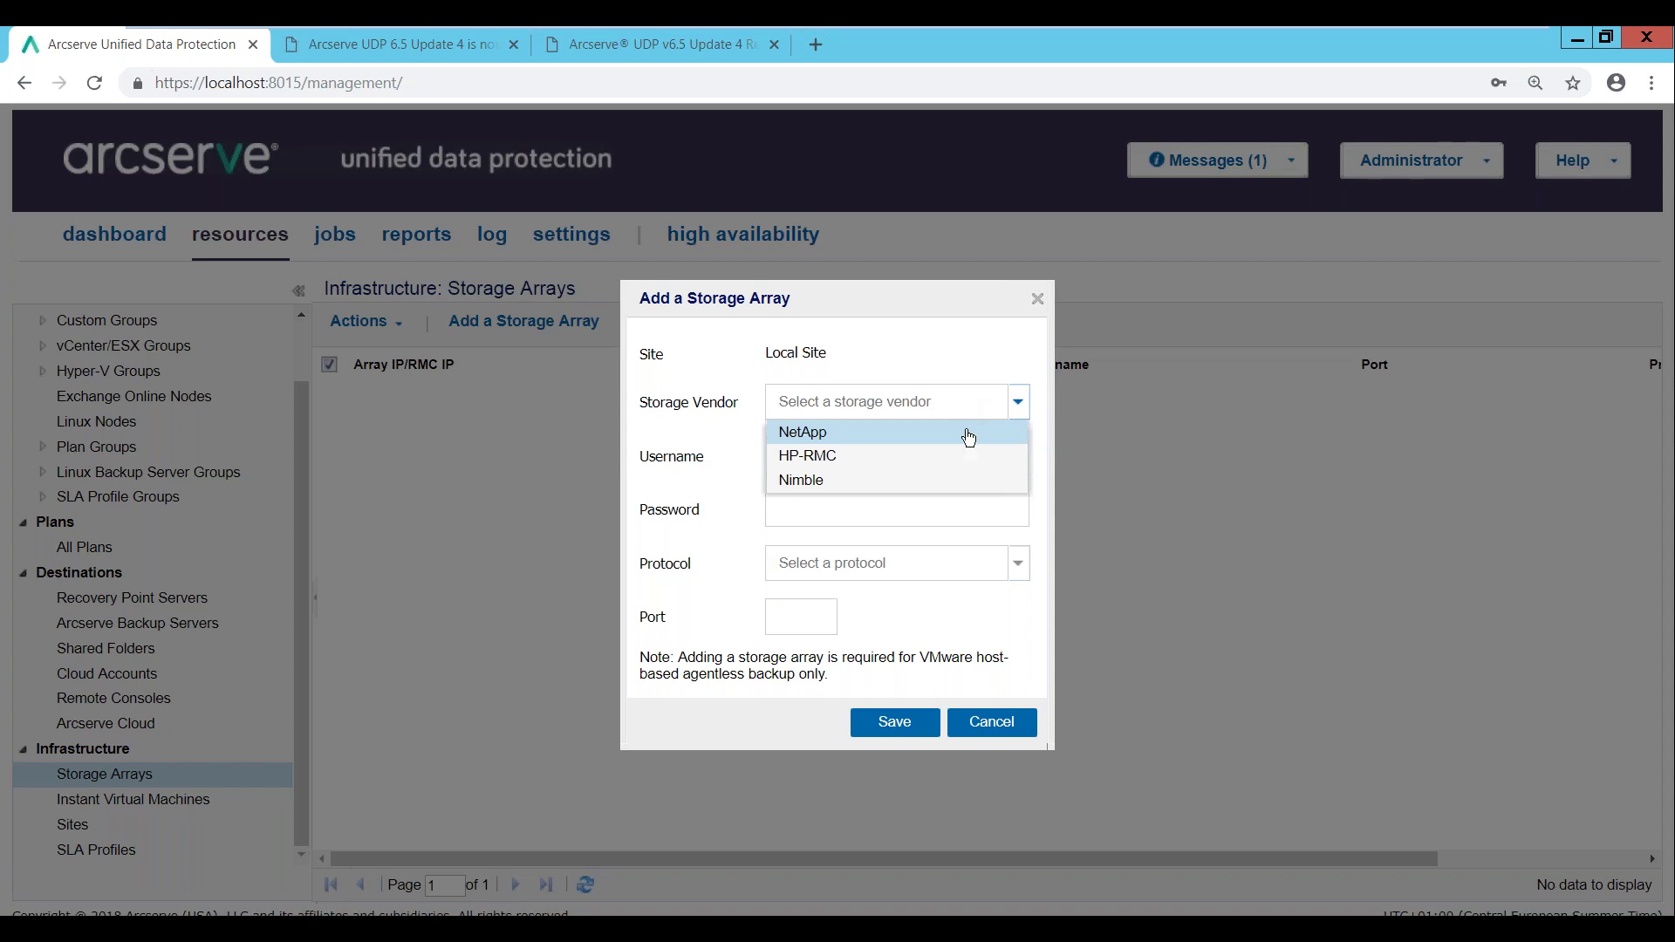
click(992, 722)
Try setting the VMWare plan's snapshot type to Use hardware snapshot wherever possible, and discard the changes
click(71, 549)
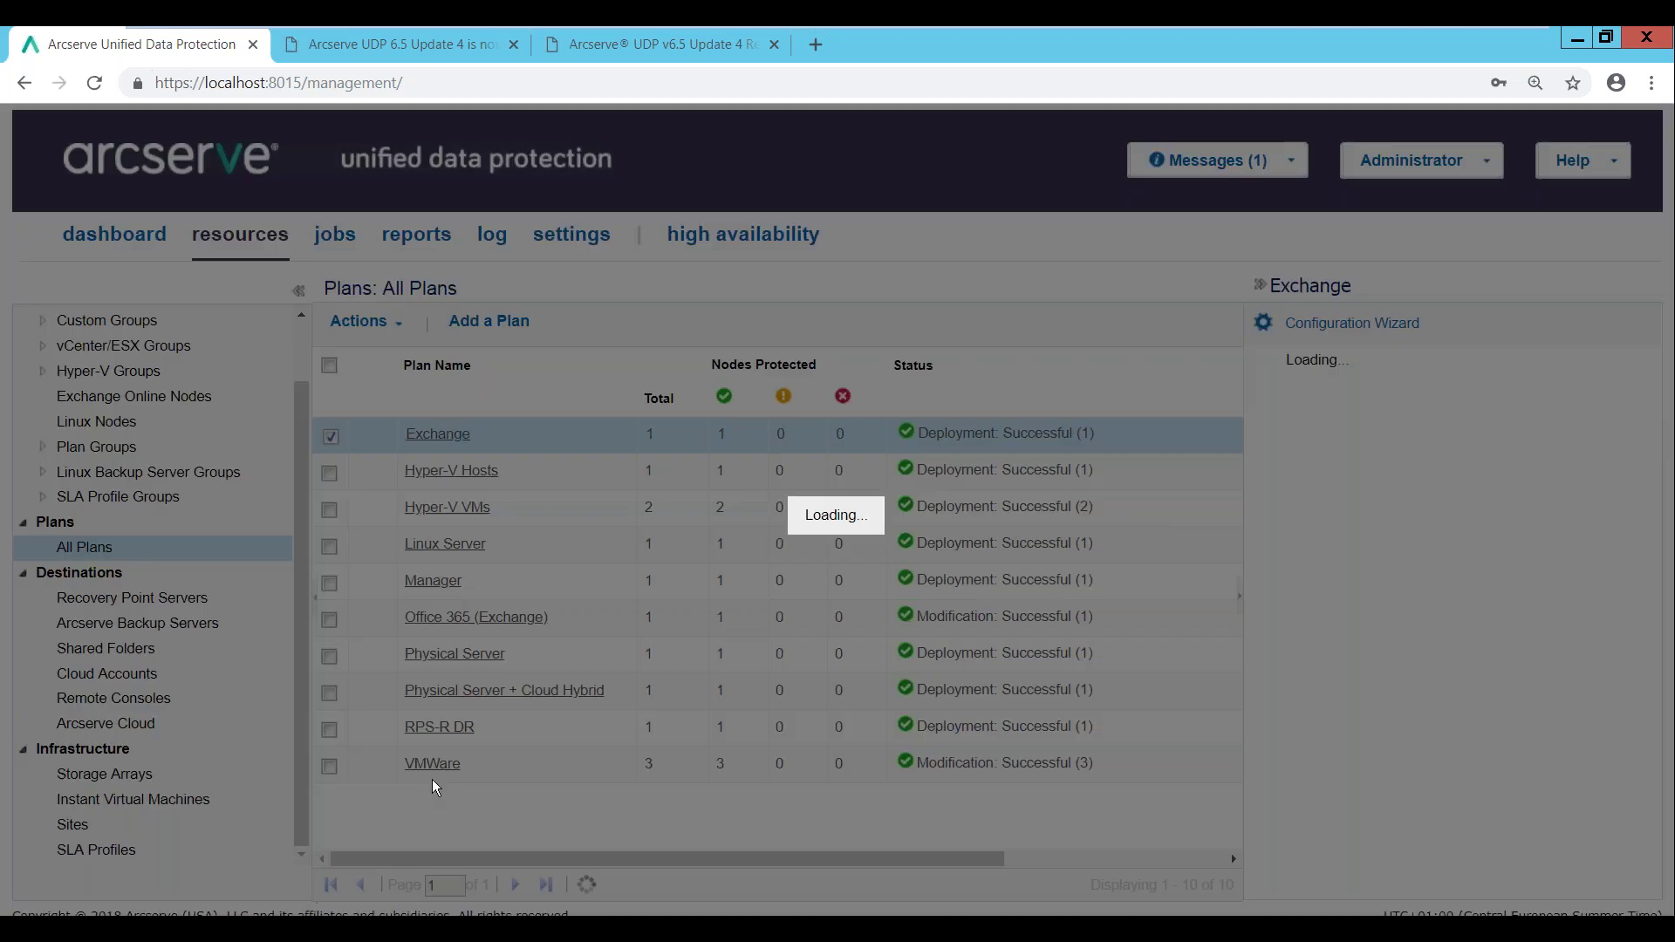
click(435, 765)
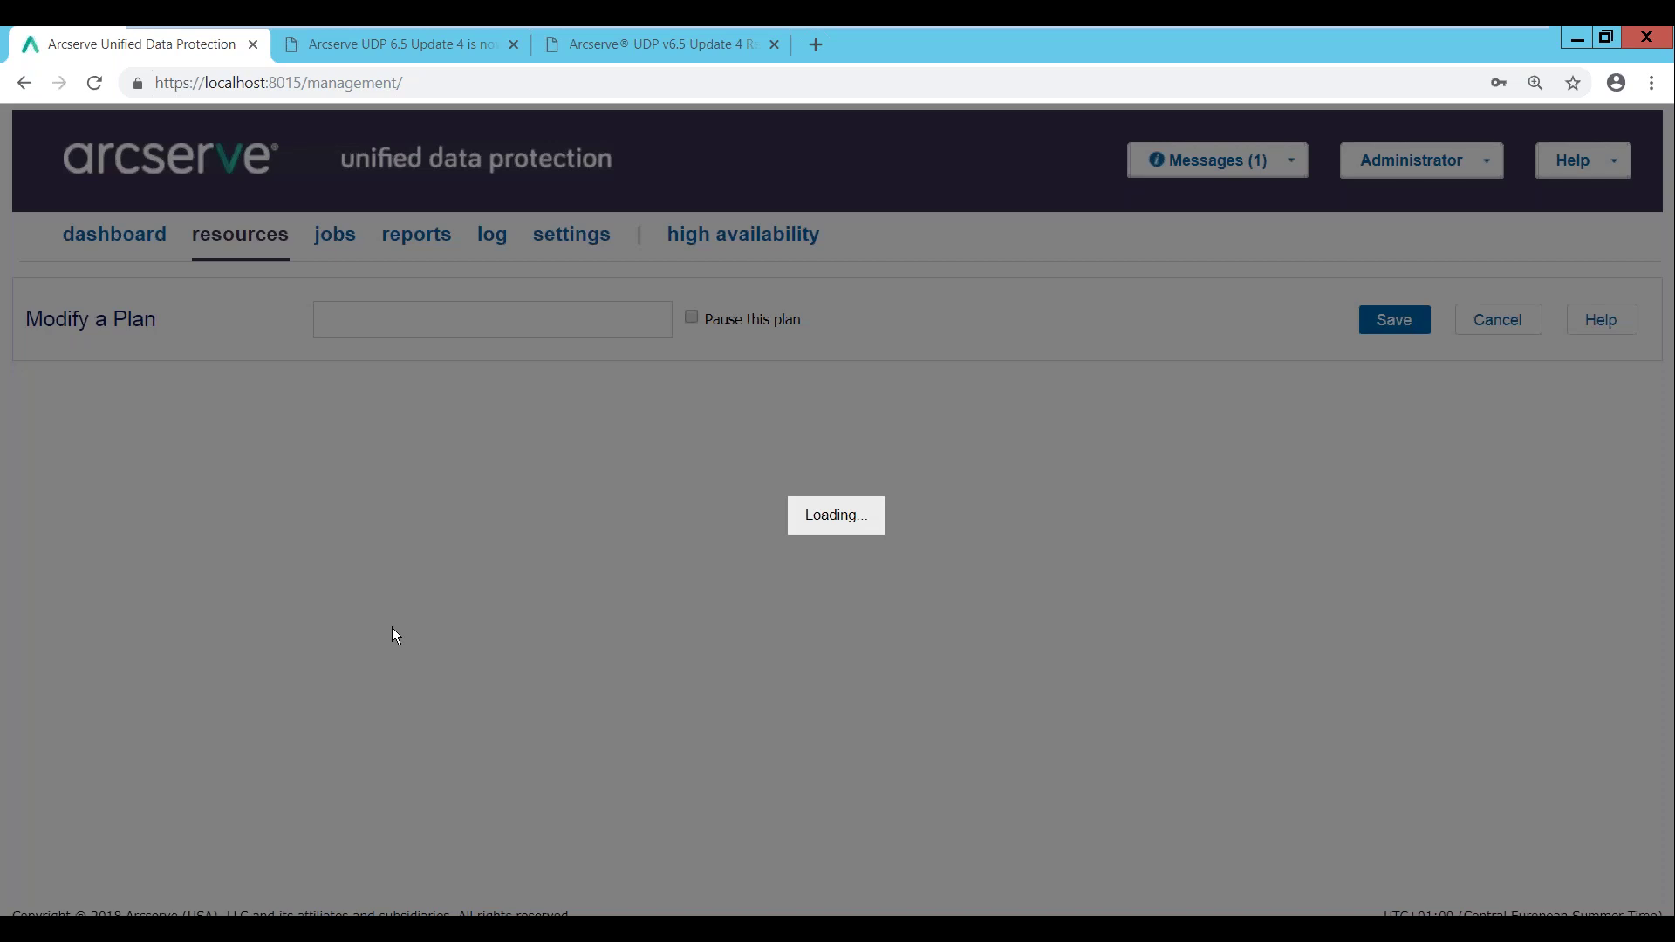
scroll(454, 609, down, 3)
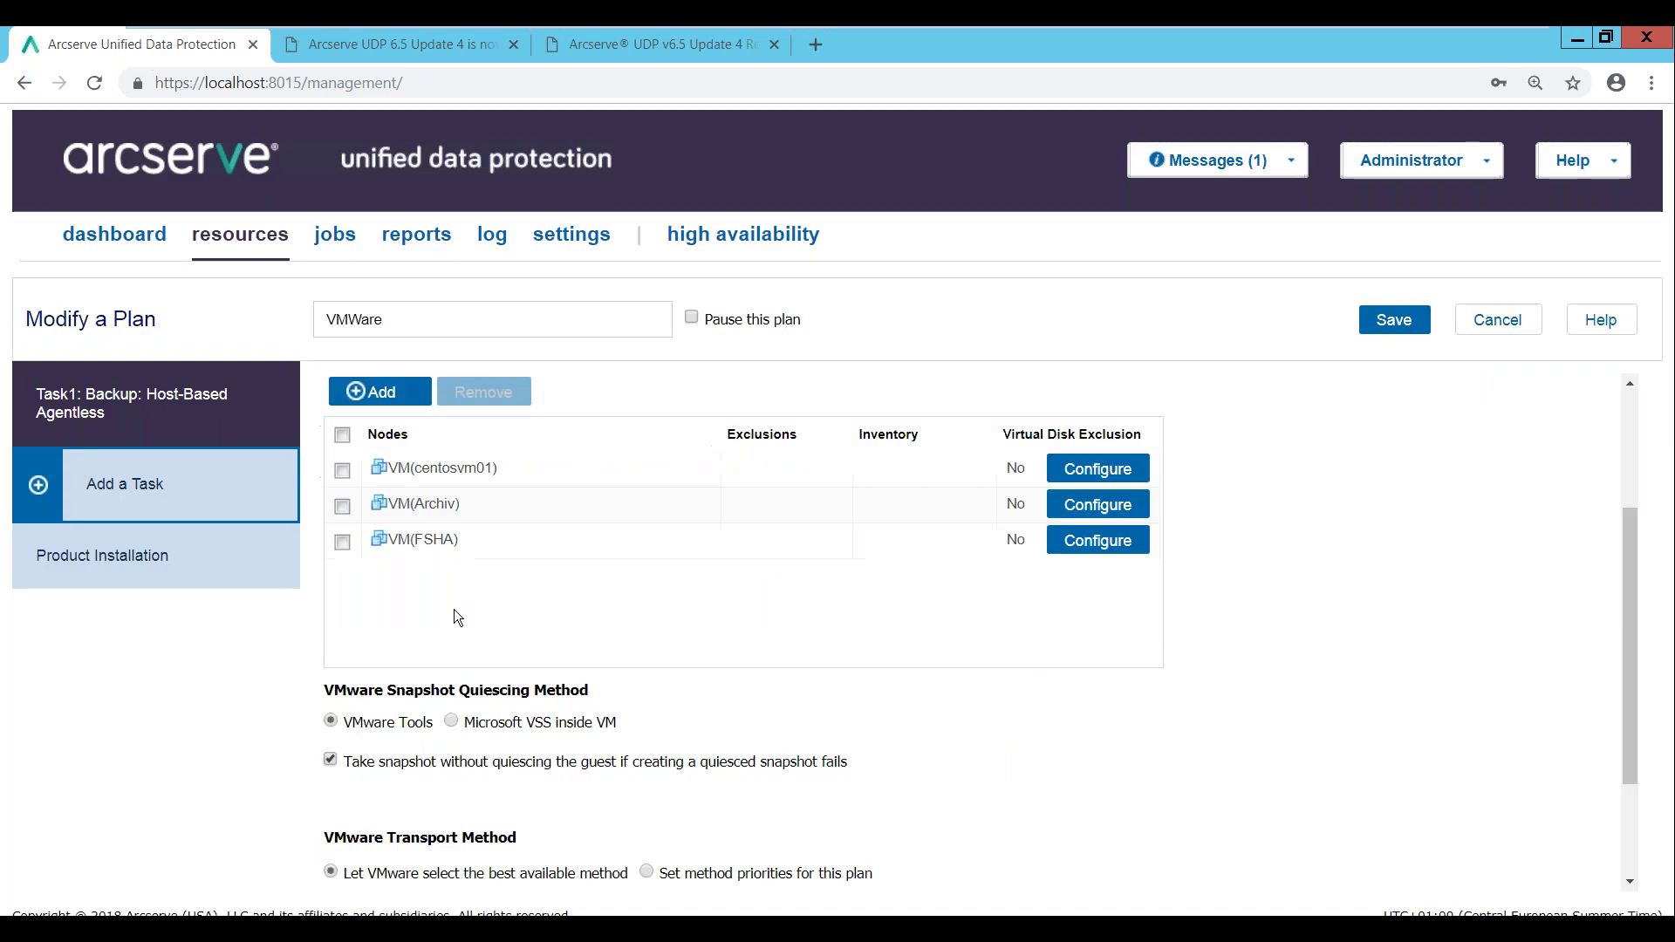
scroll(454, 609, up, 3)
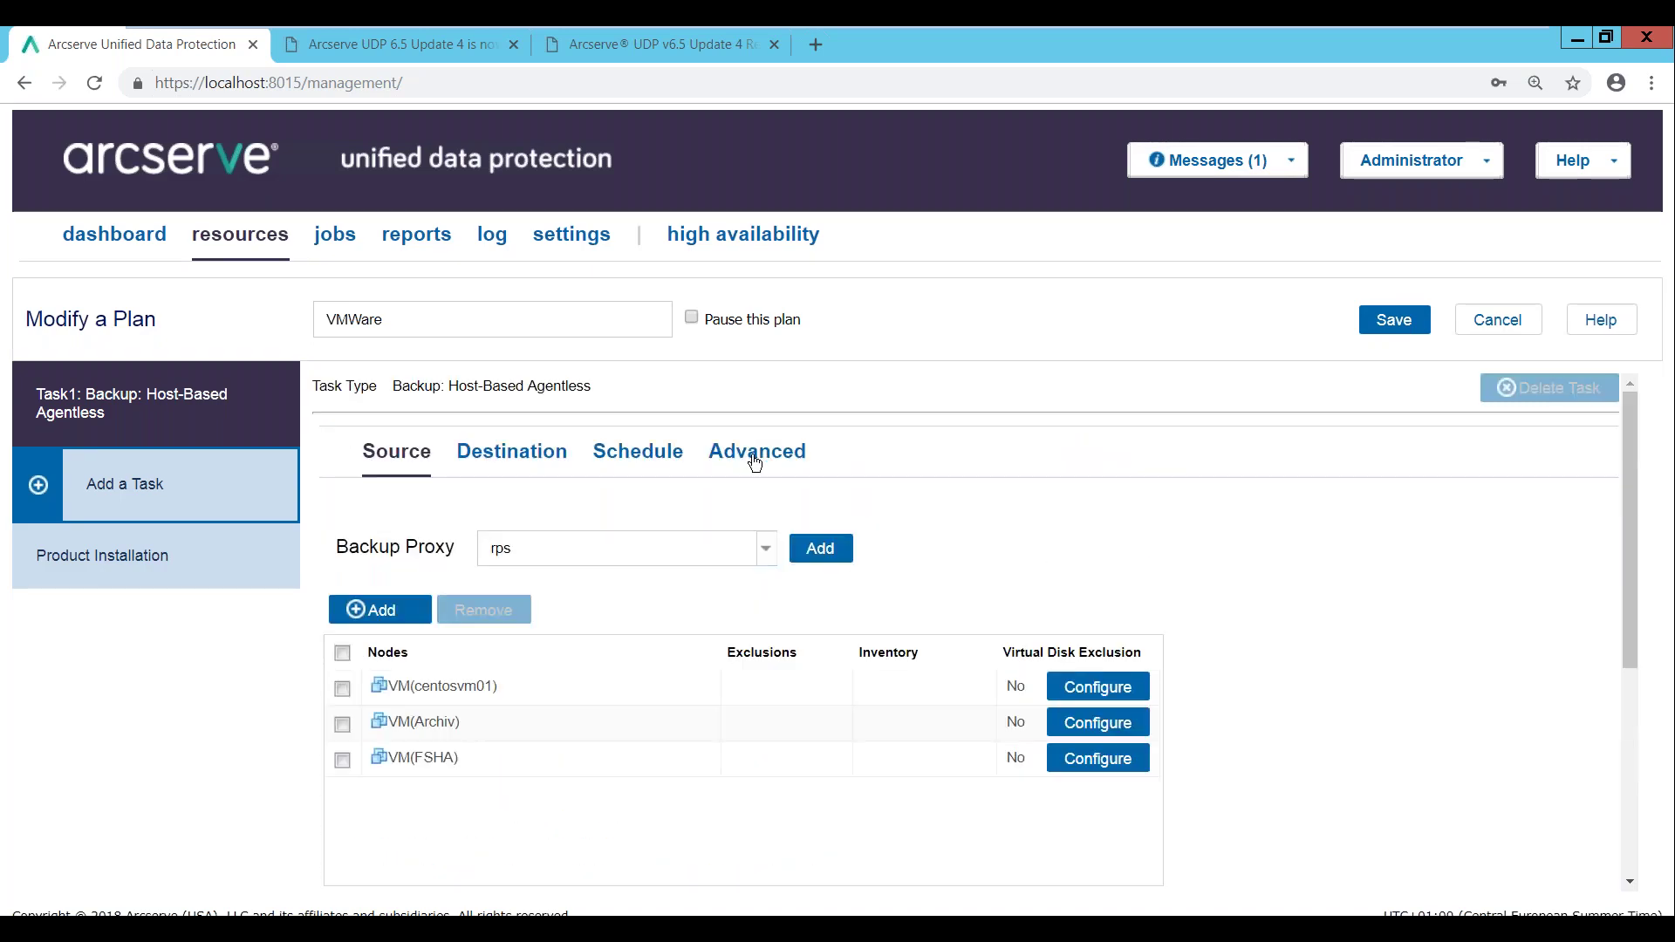
click(744, 463)
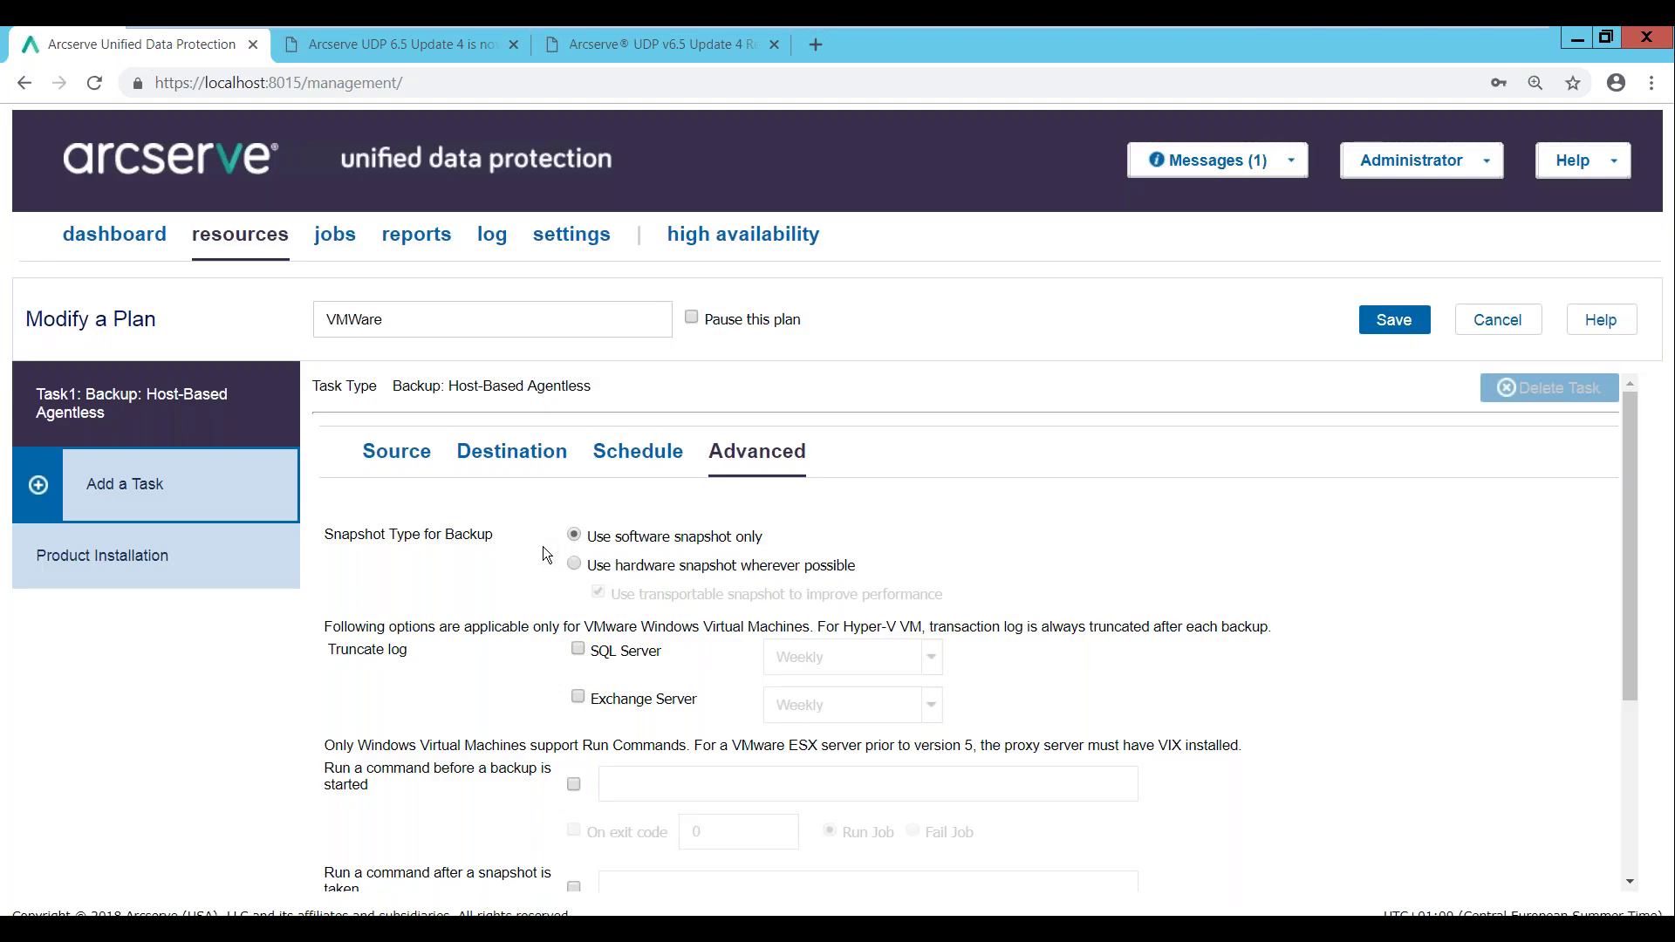
click(574, 562)
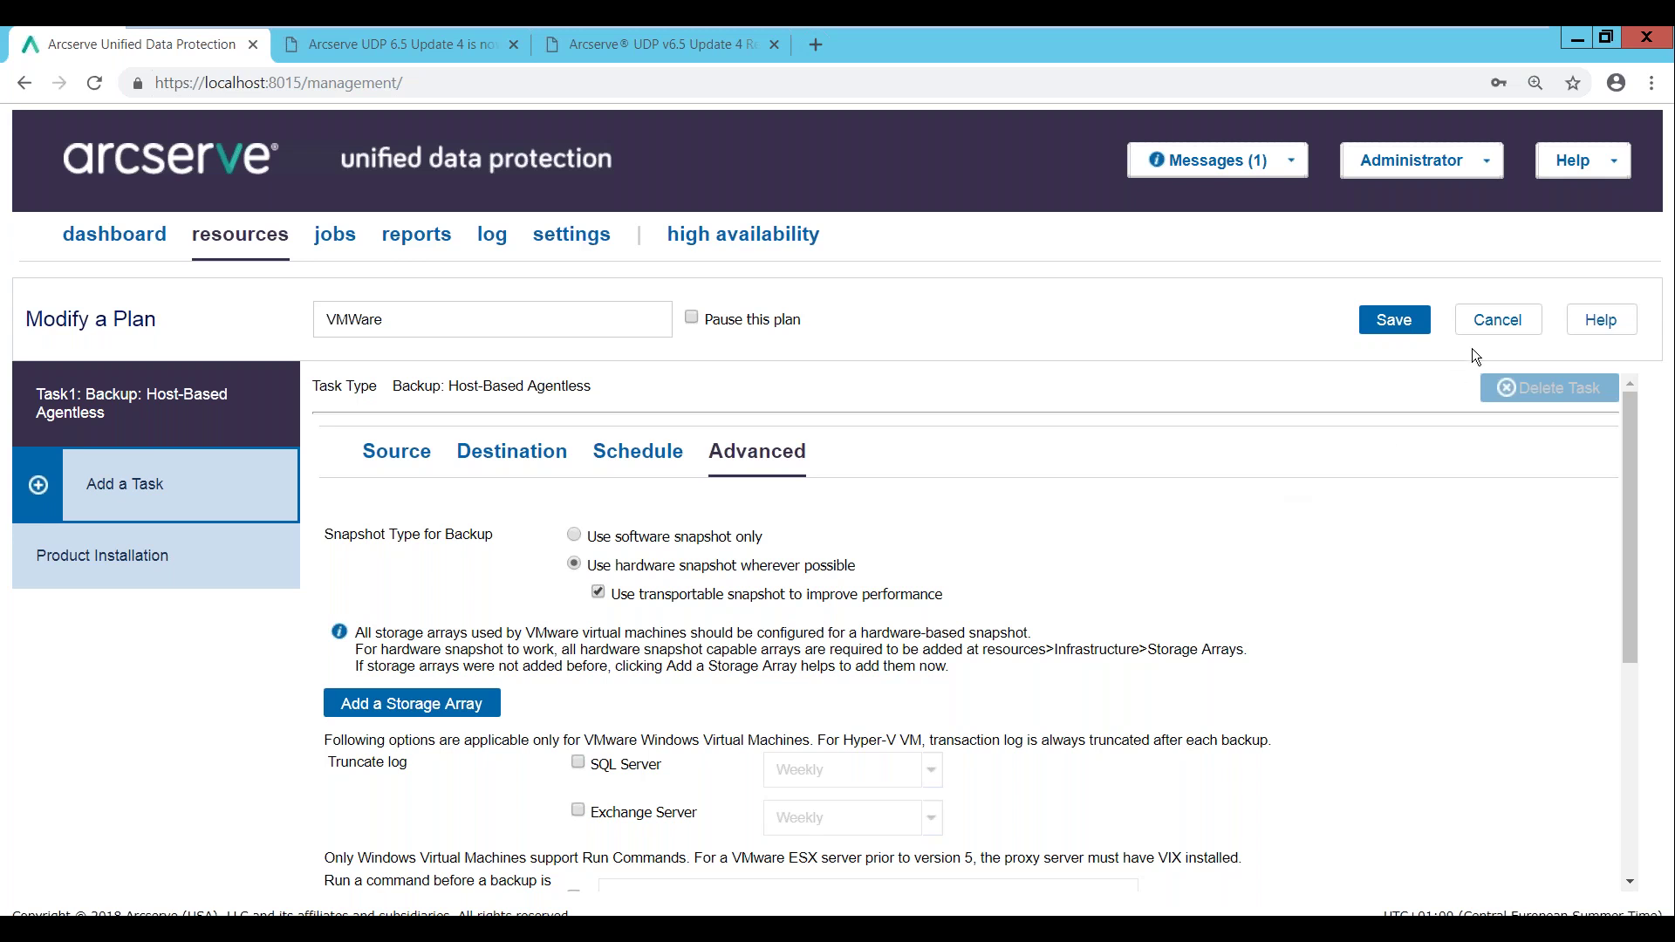
click(1493, 326)
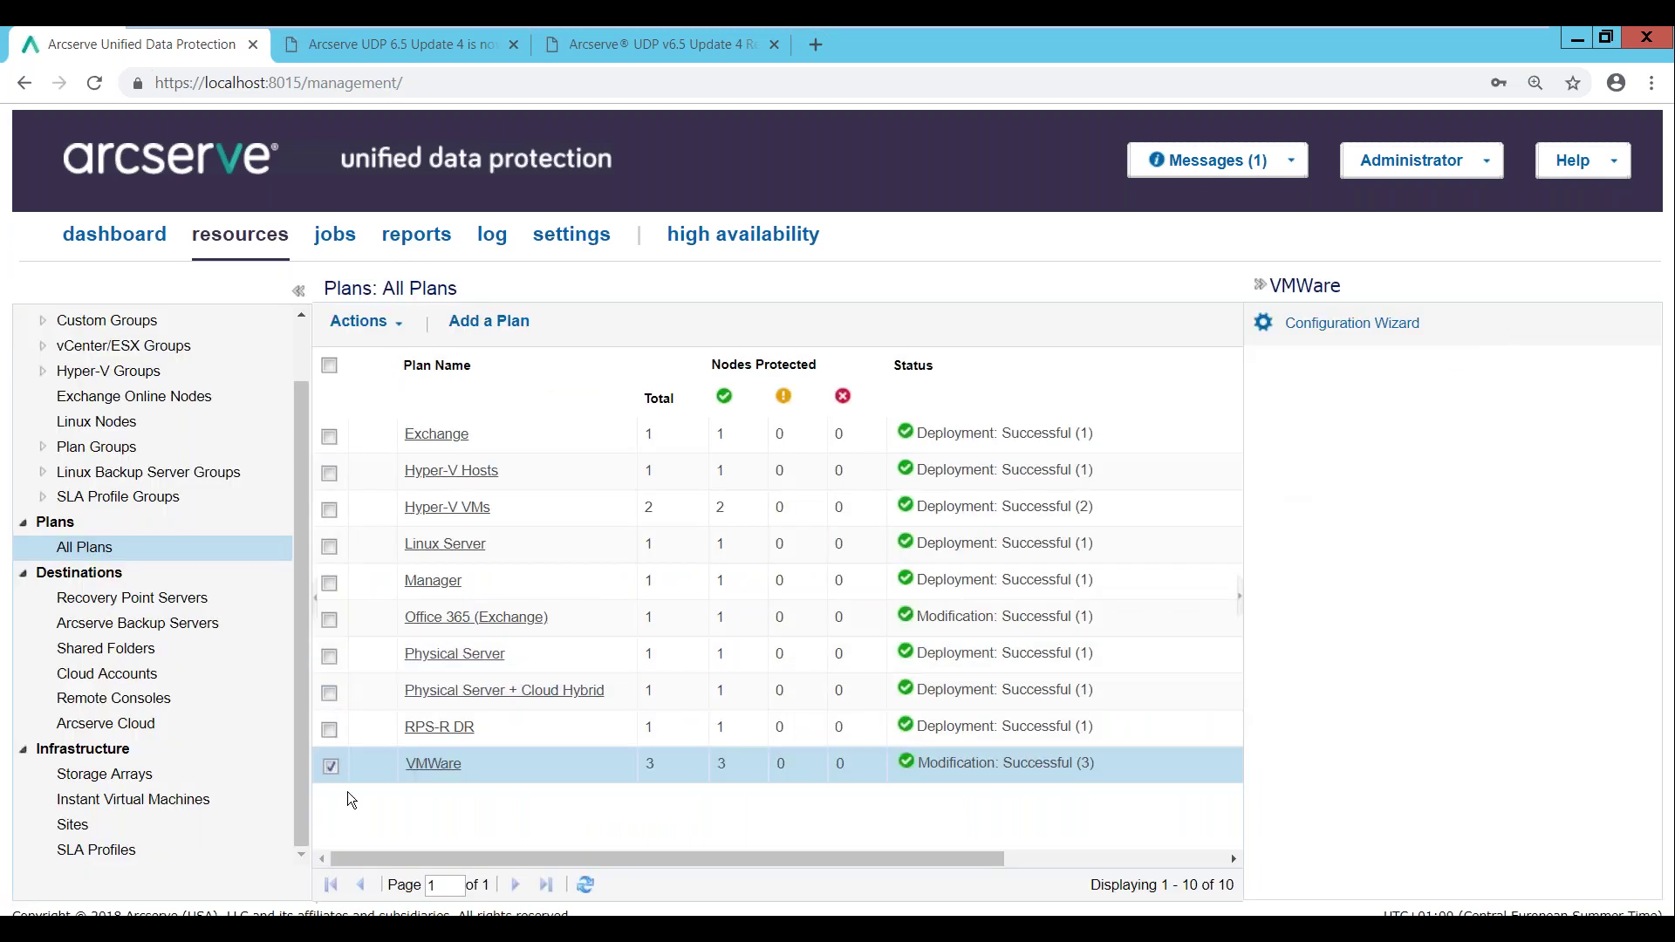
Try choosing a deduplication block size for a new data store on the recovery point server rps, and discard the data store
click(161, 602)
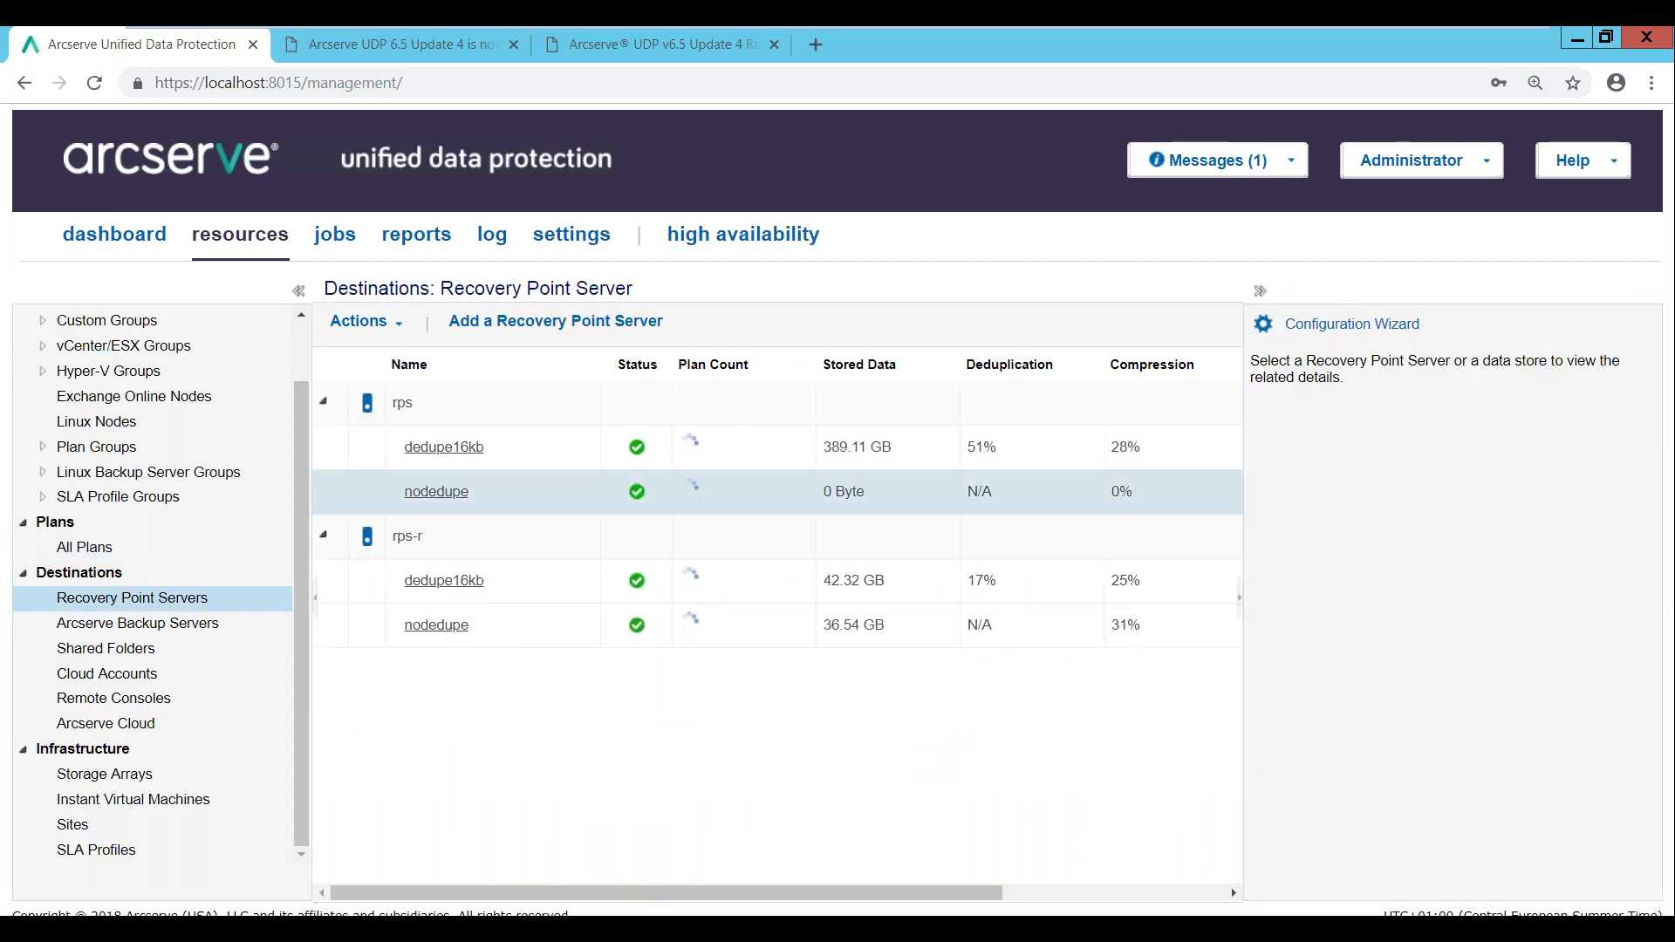
right_click(419, 403)
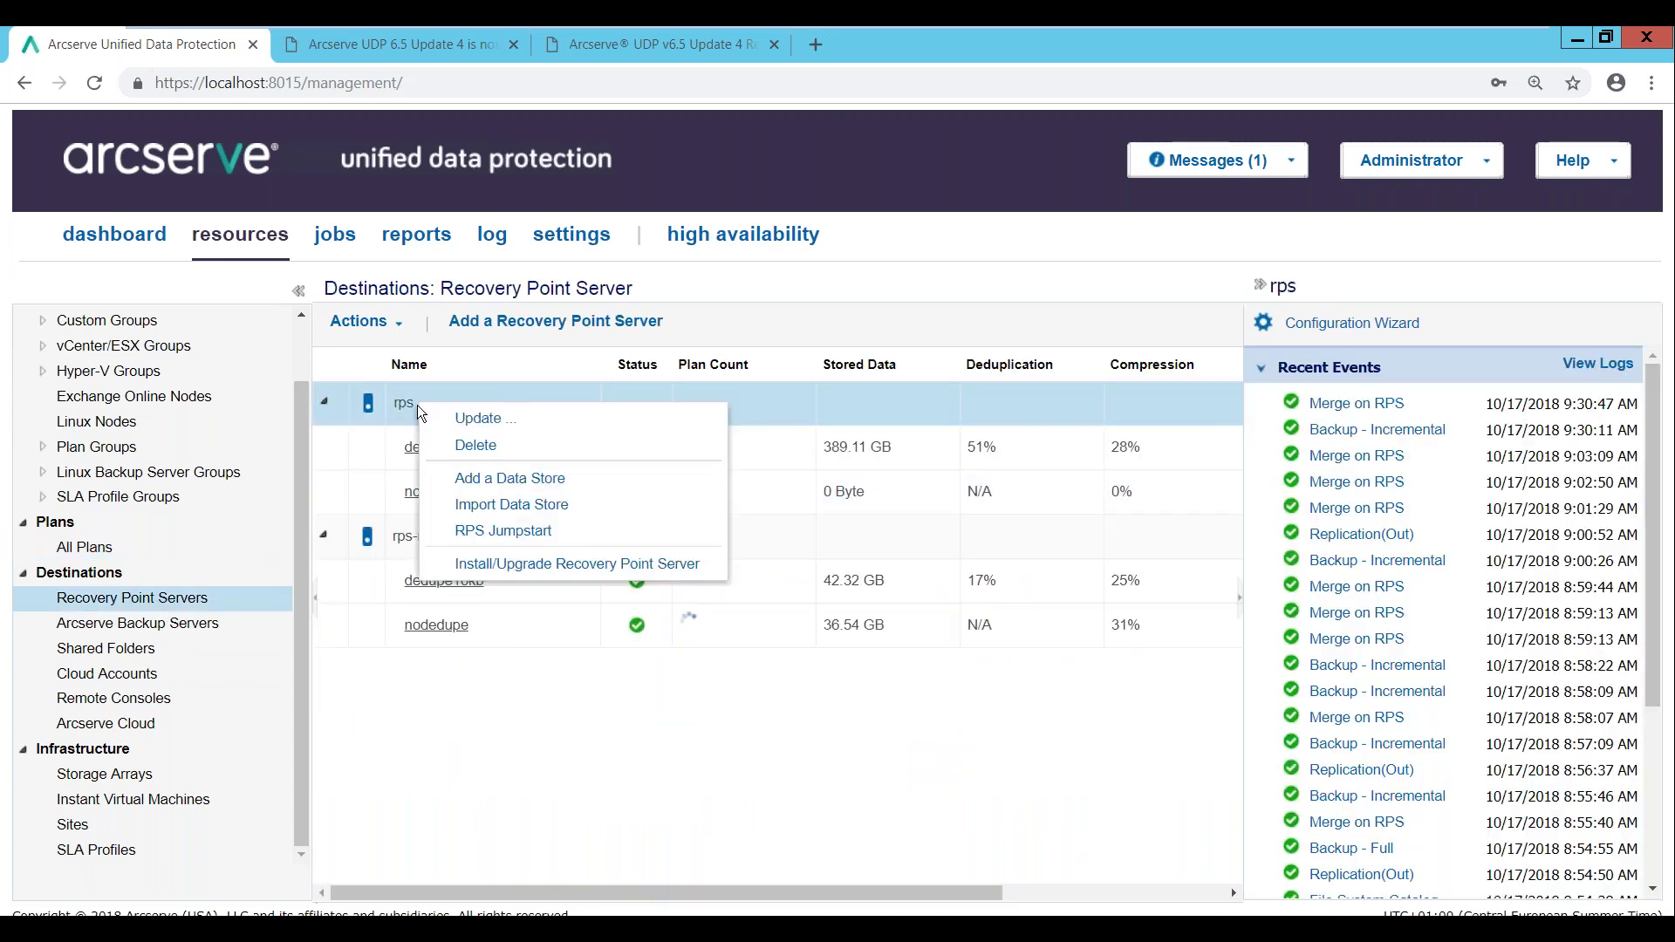
click(476, 491)
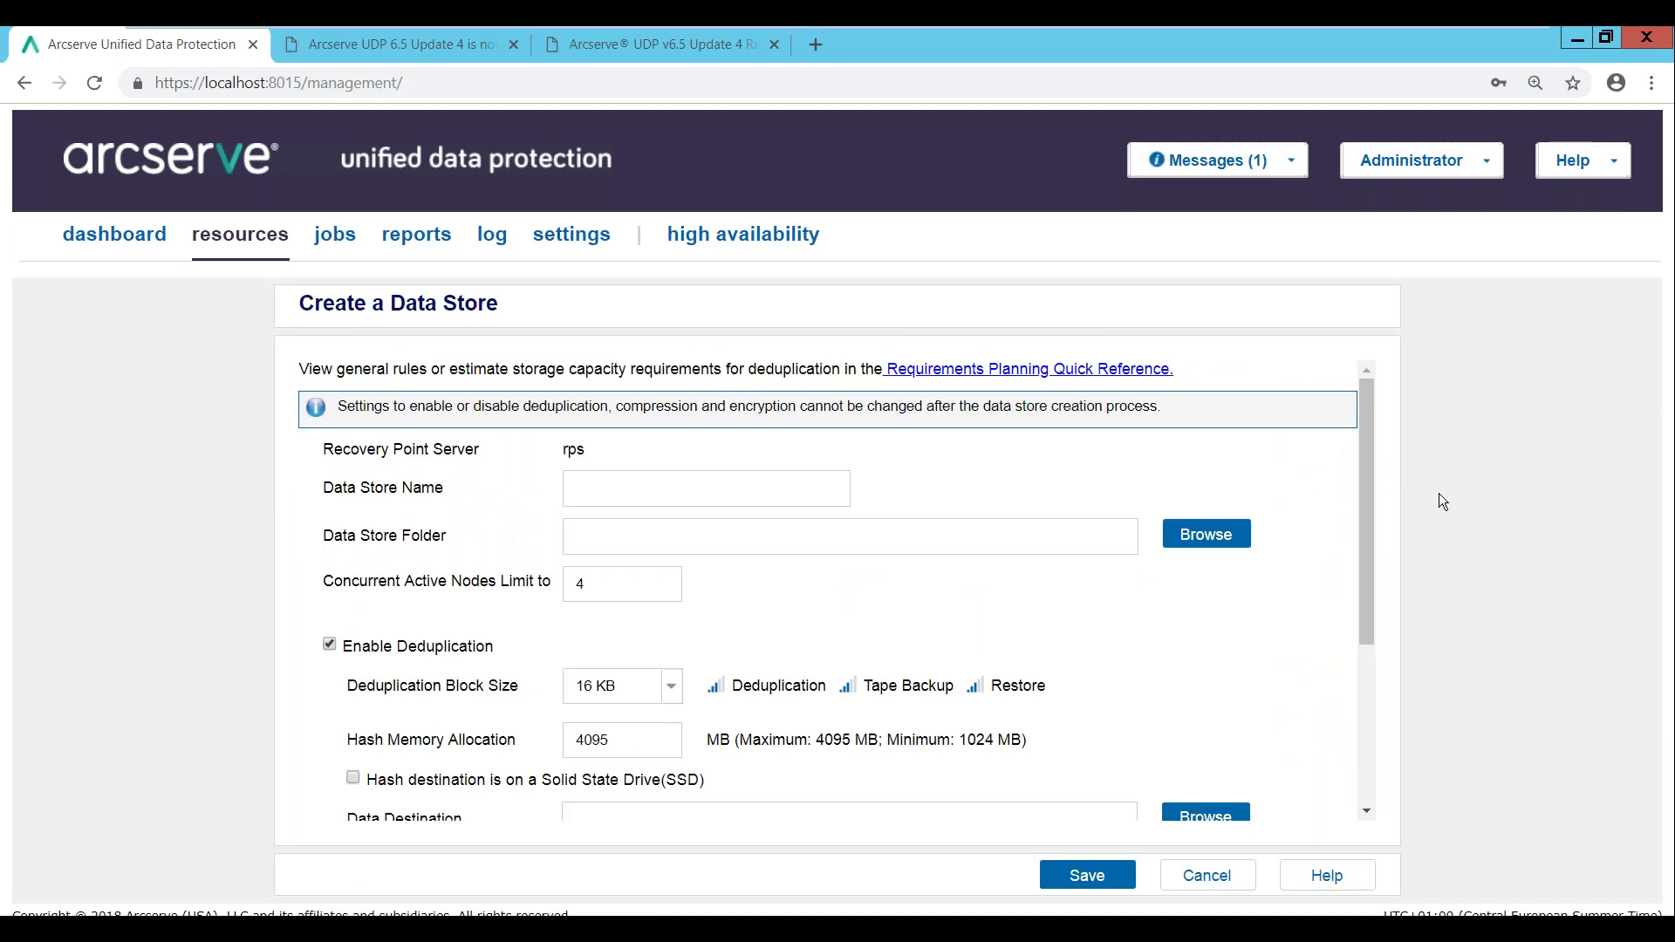
drag(1362, 459, 1352, 600)
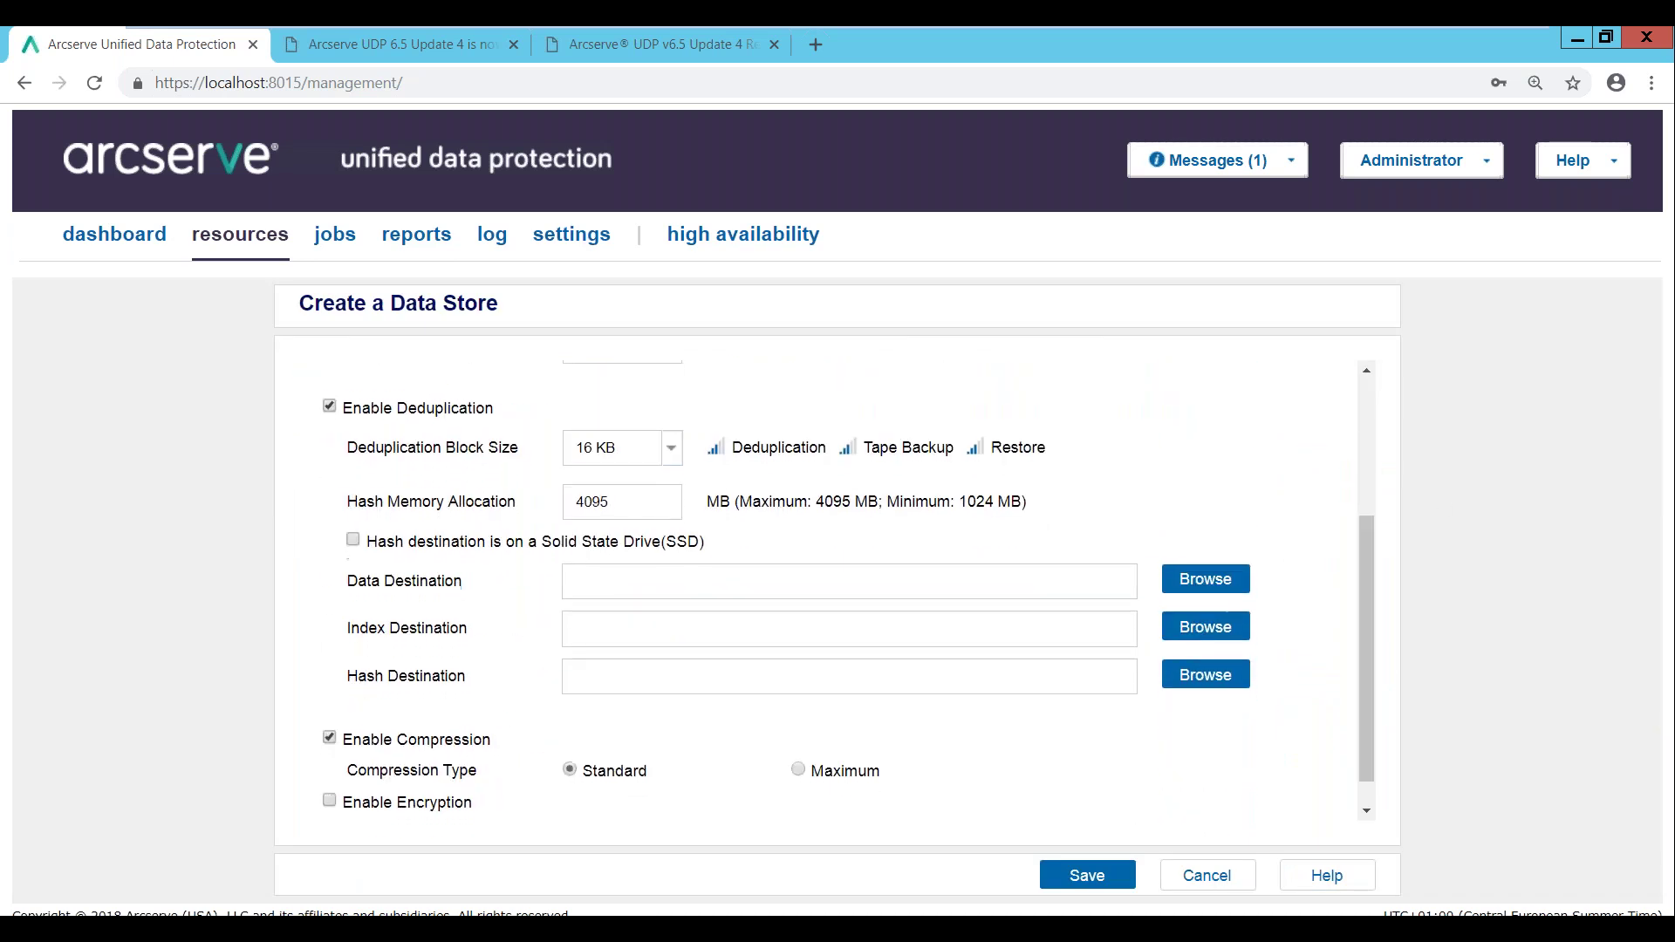
click(669, 448)
click(624, 574)
click(1219, 883)
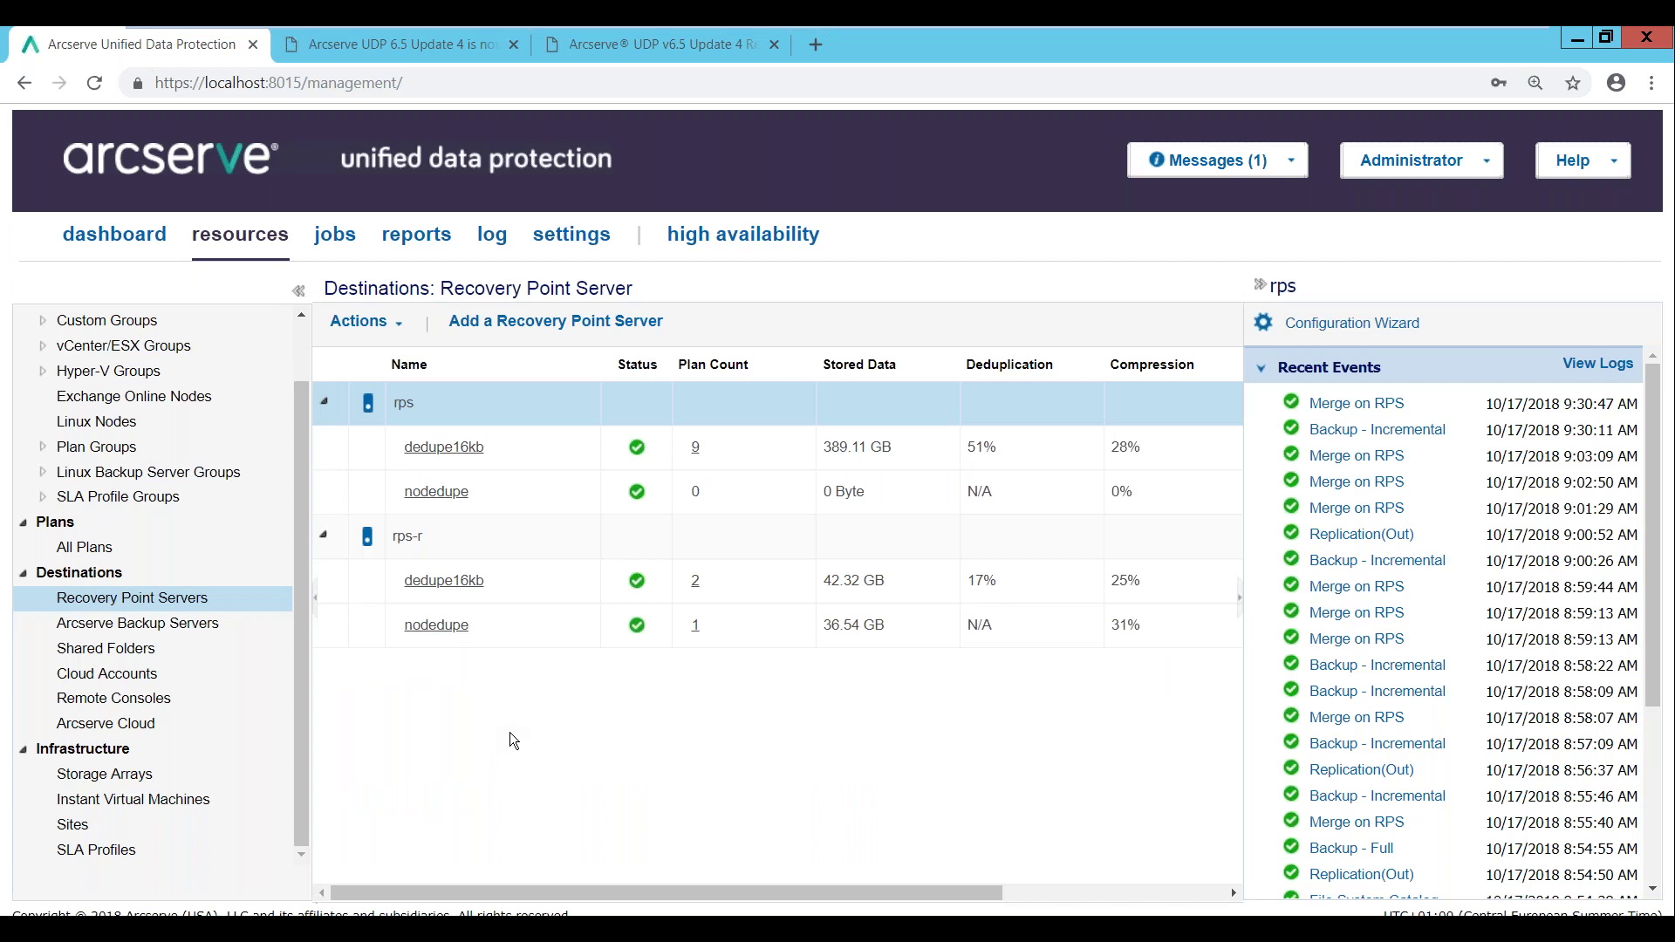
View the RPS Jumpstart source settings and nodes for the dedupe16kb data store on rps, and close the wizard without migrating
right_click(474, 447)
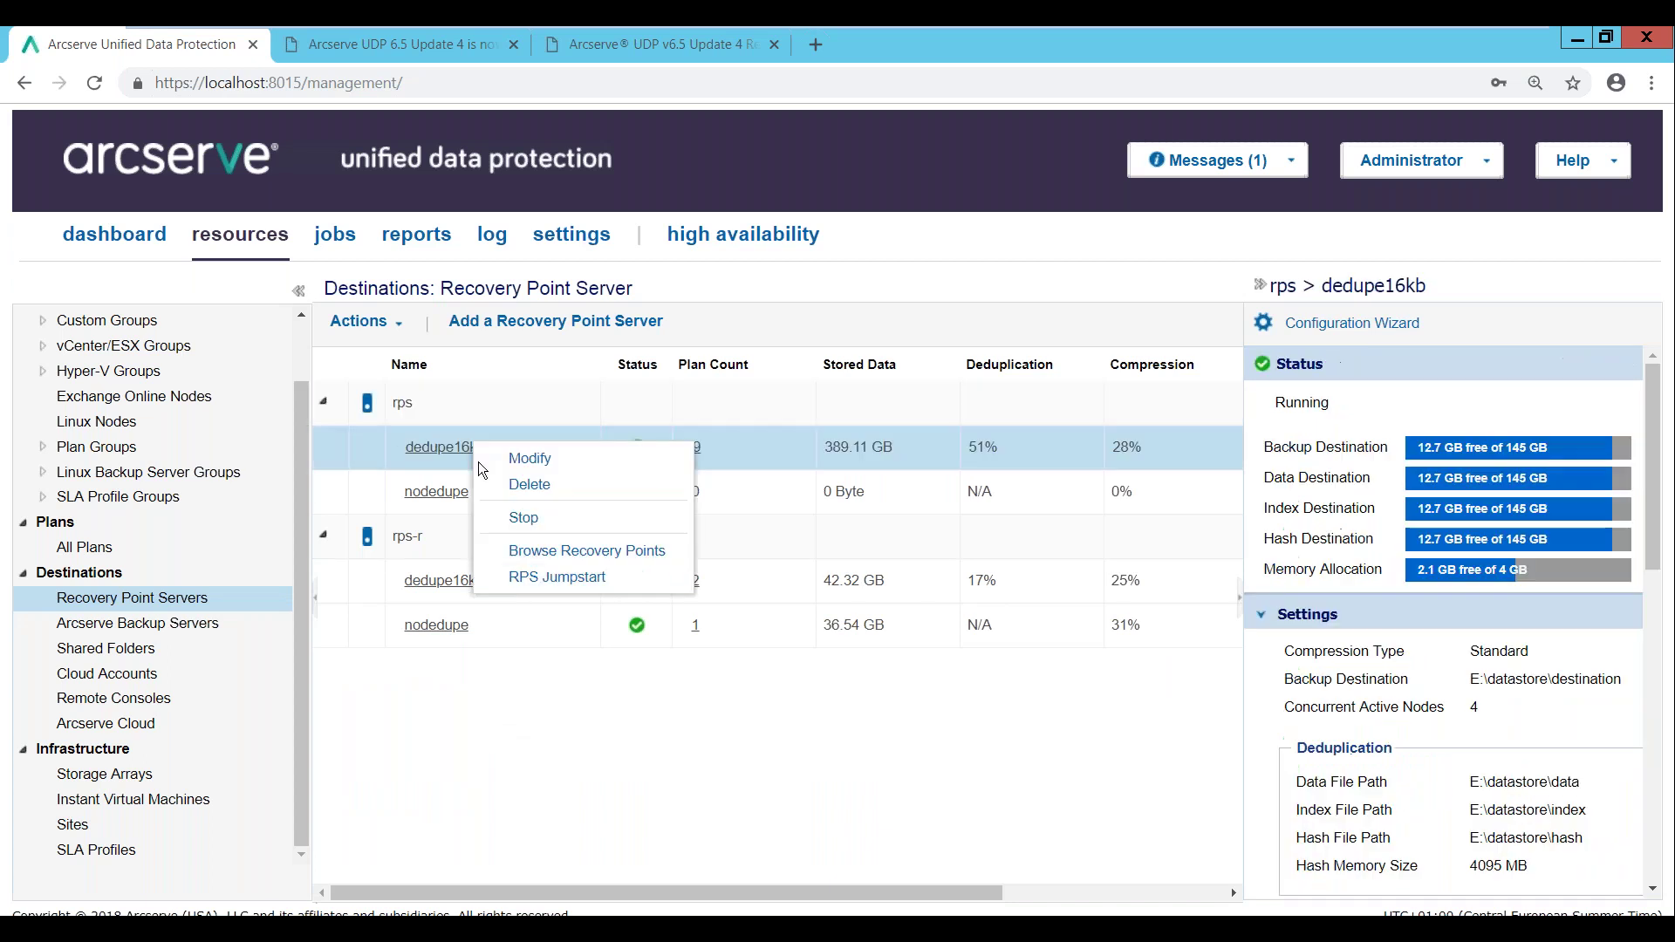
click(530, 579)
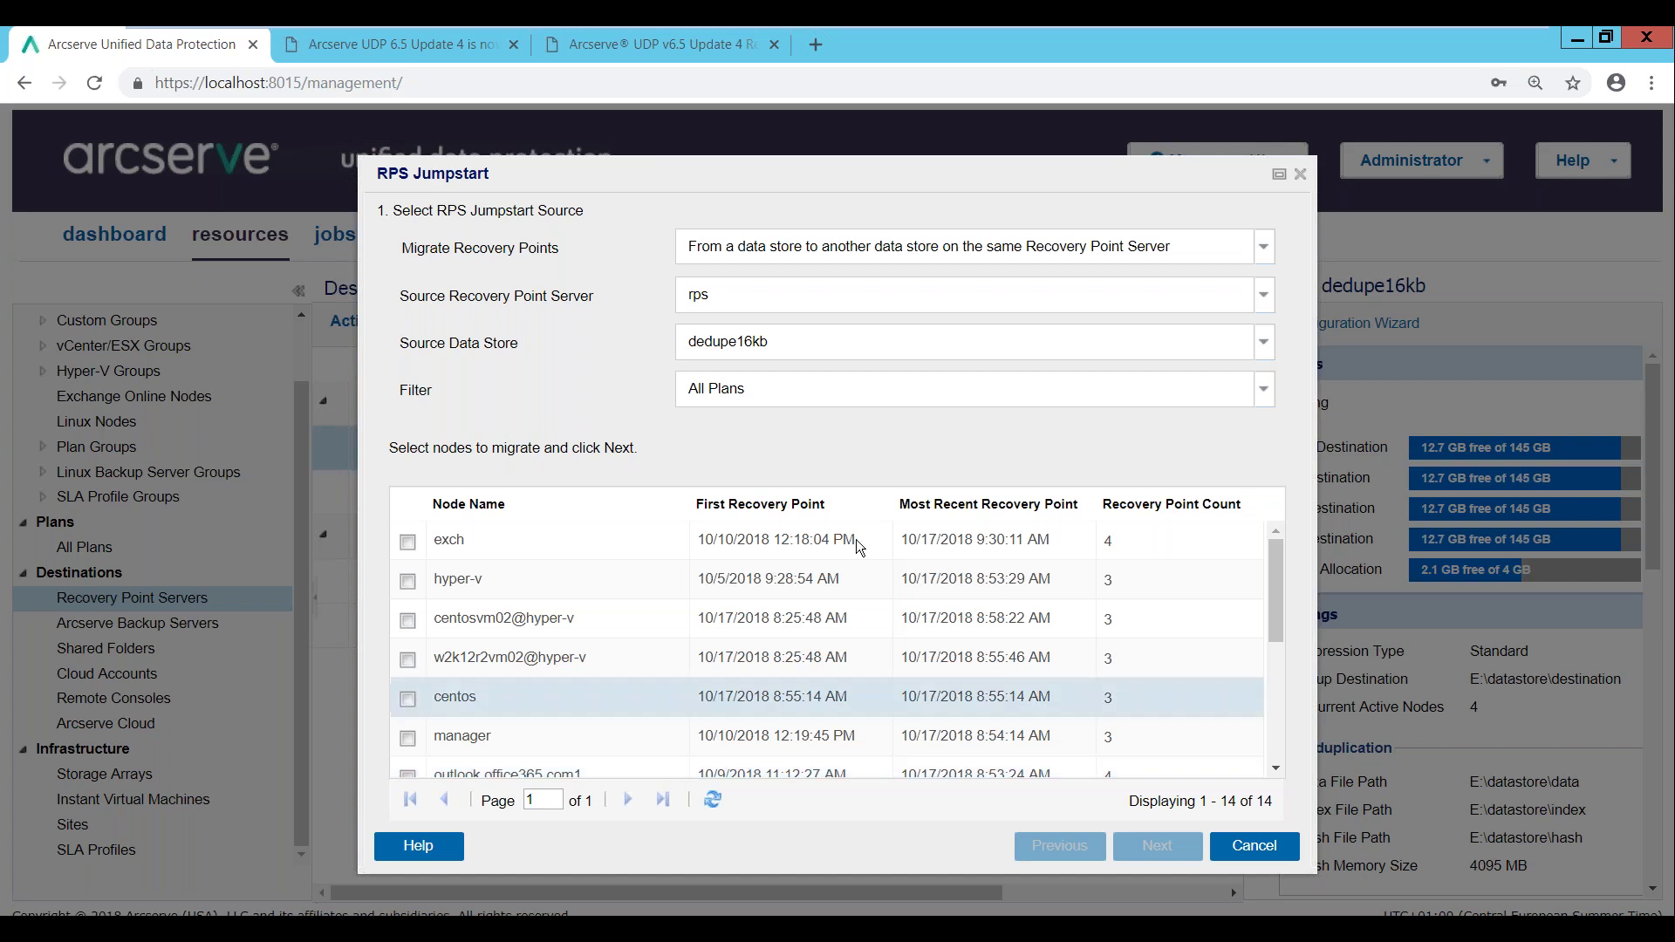
click(1300, 177)
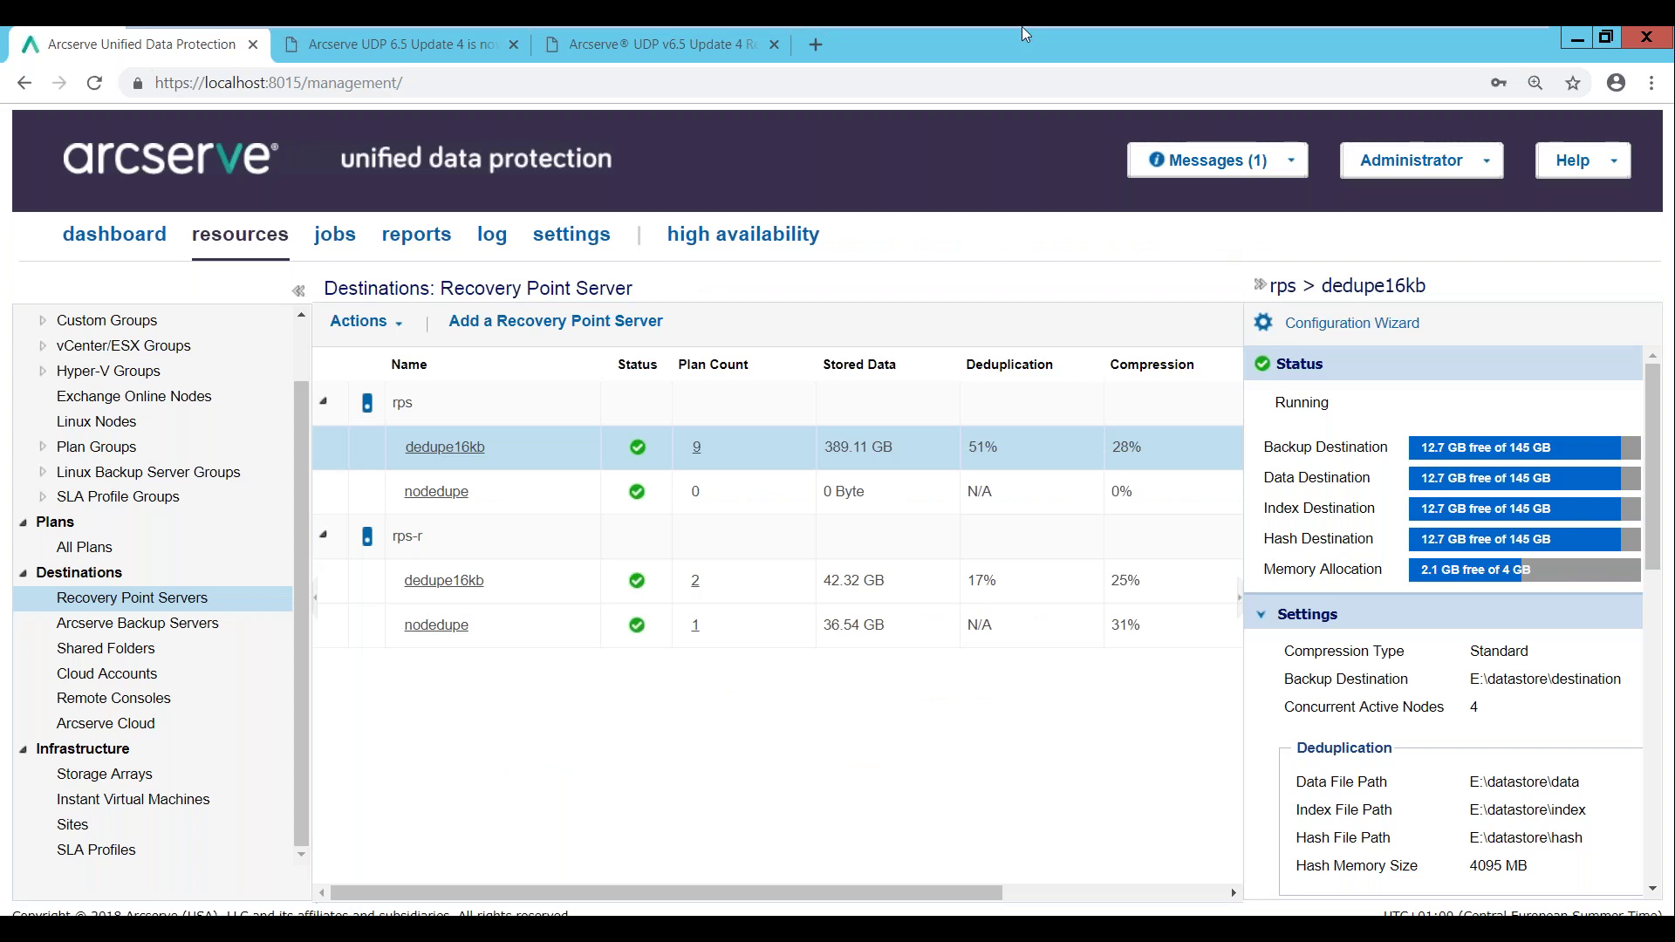
mouse_move(1438, 51)
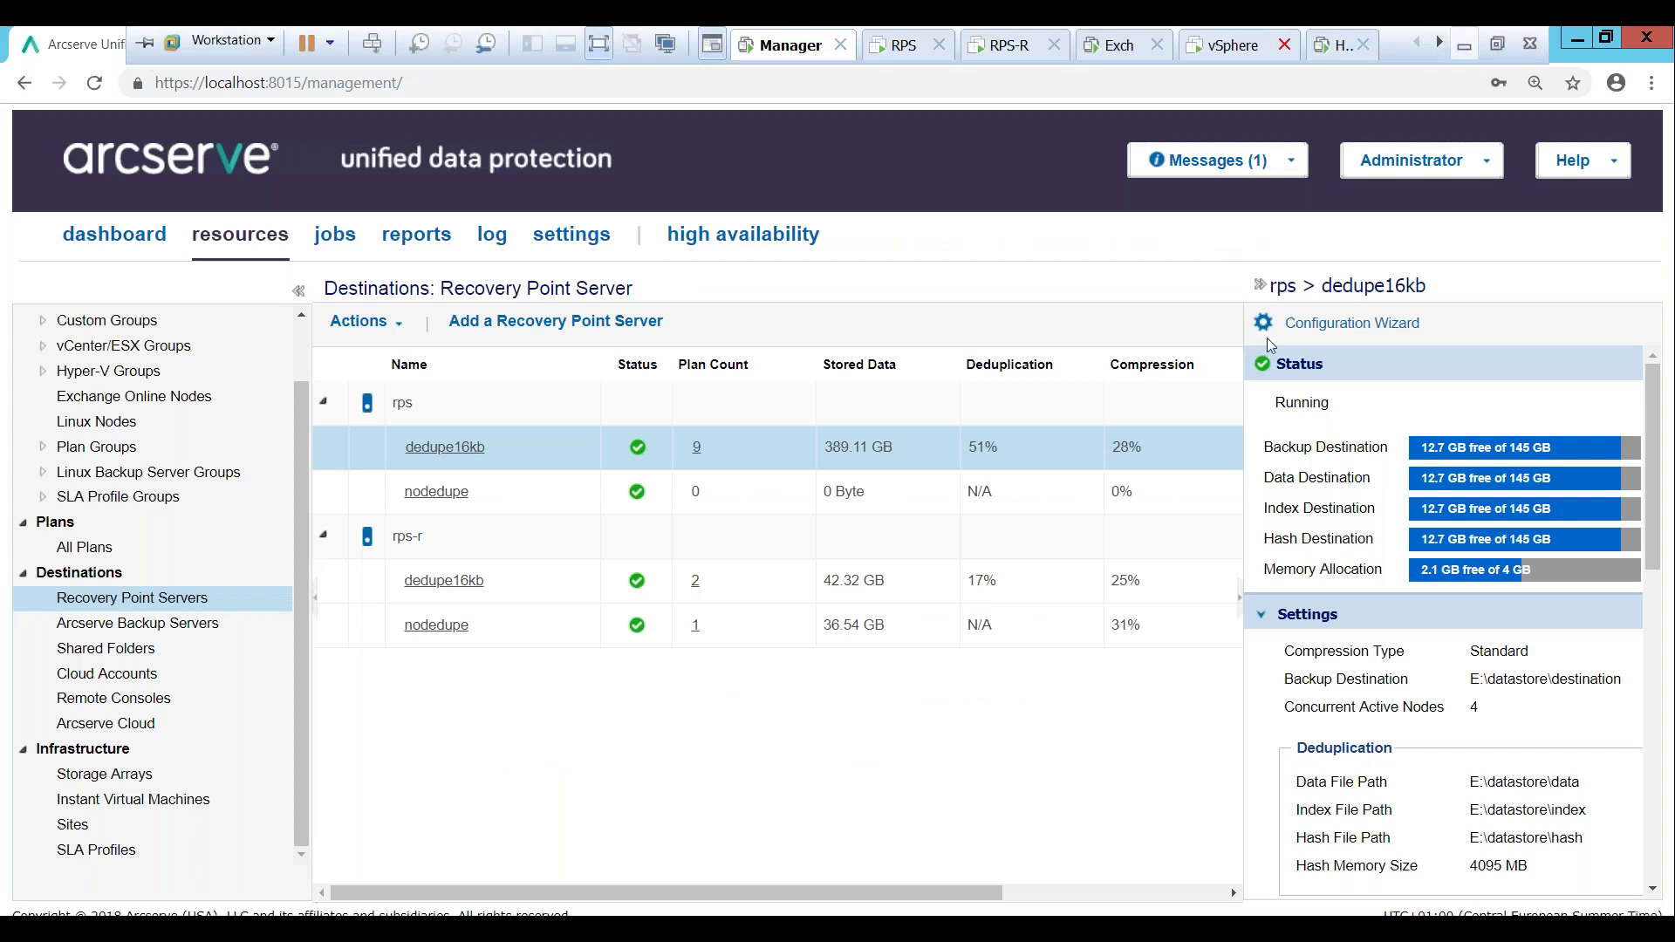